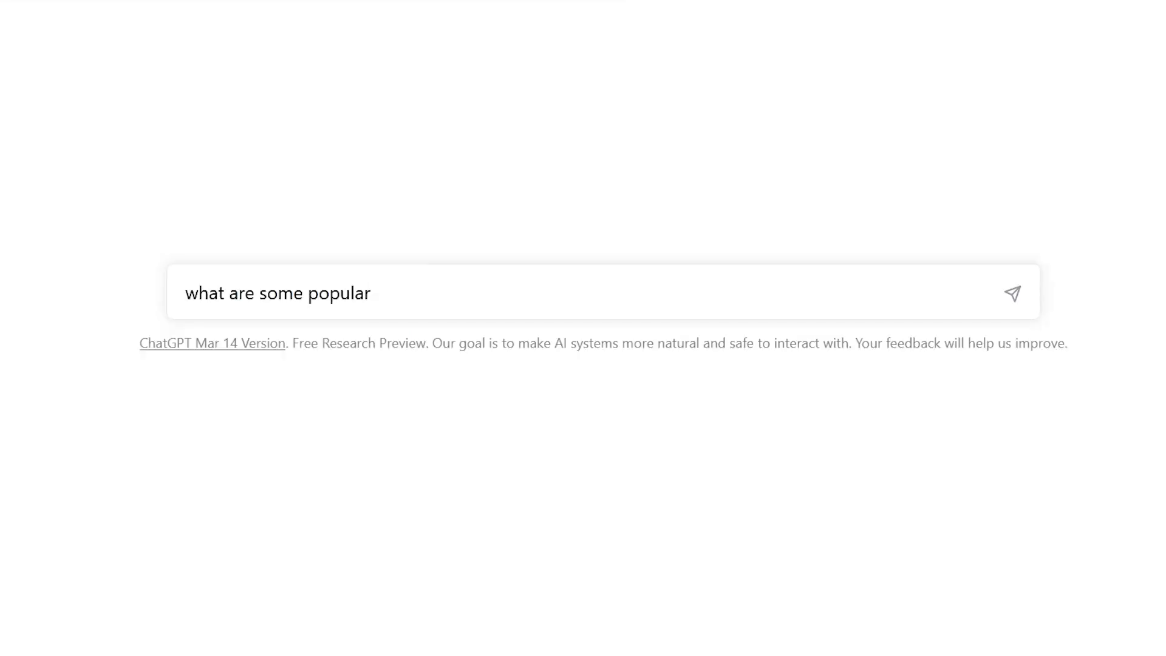
Ask ChatGPT "what are some popular paper crafting design trends".
type("paper crafting desi")
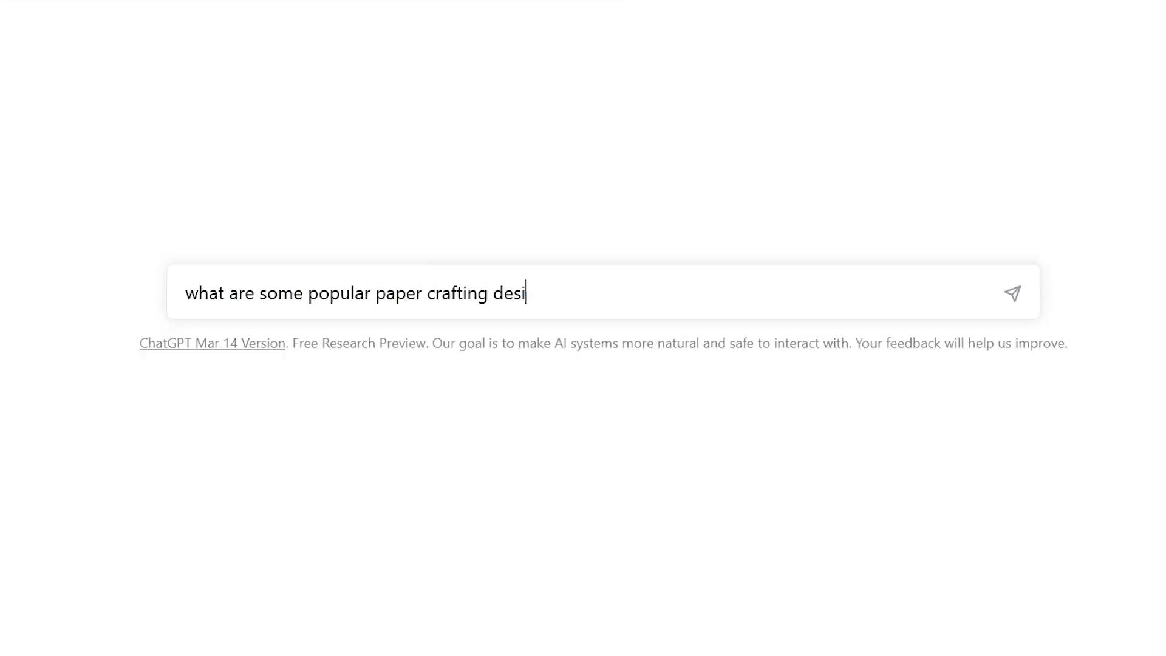
type("gn trends")
key("Return")
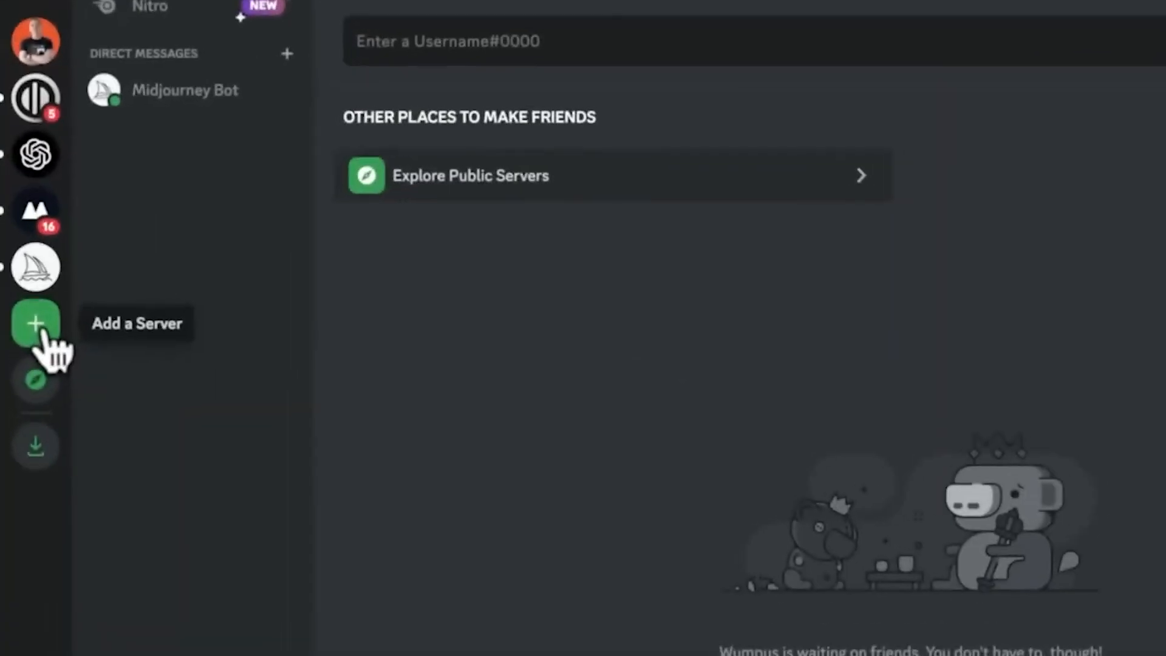
left_click(28, 317)
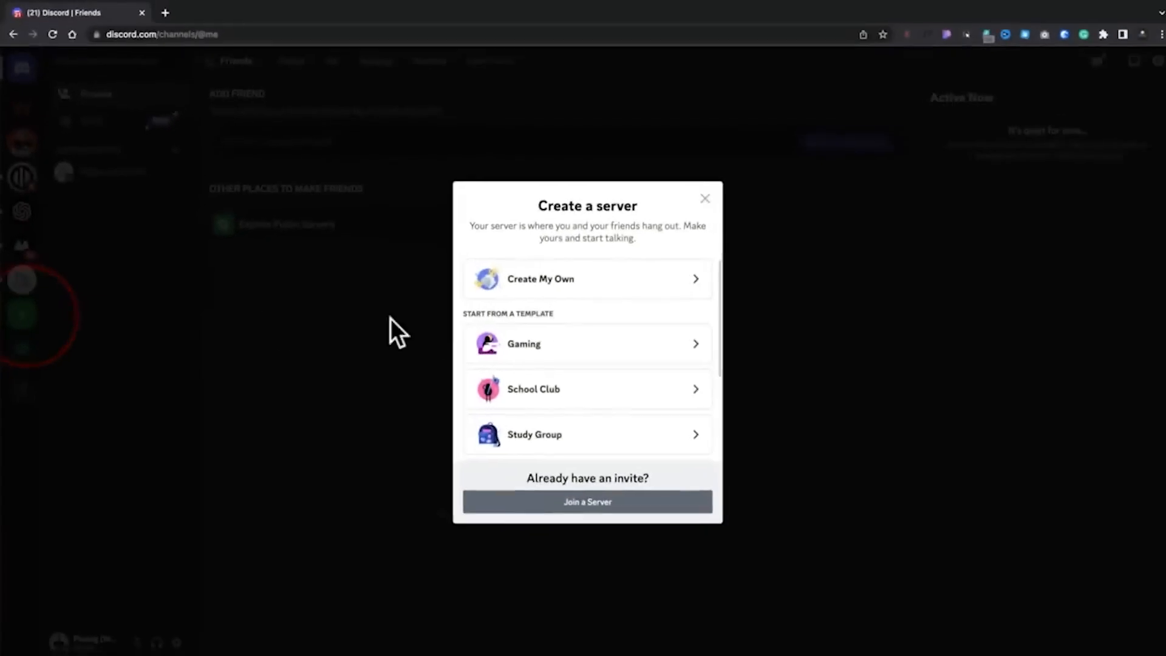
left_click(574, 283)
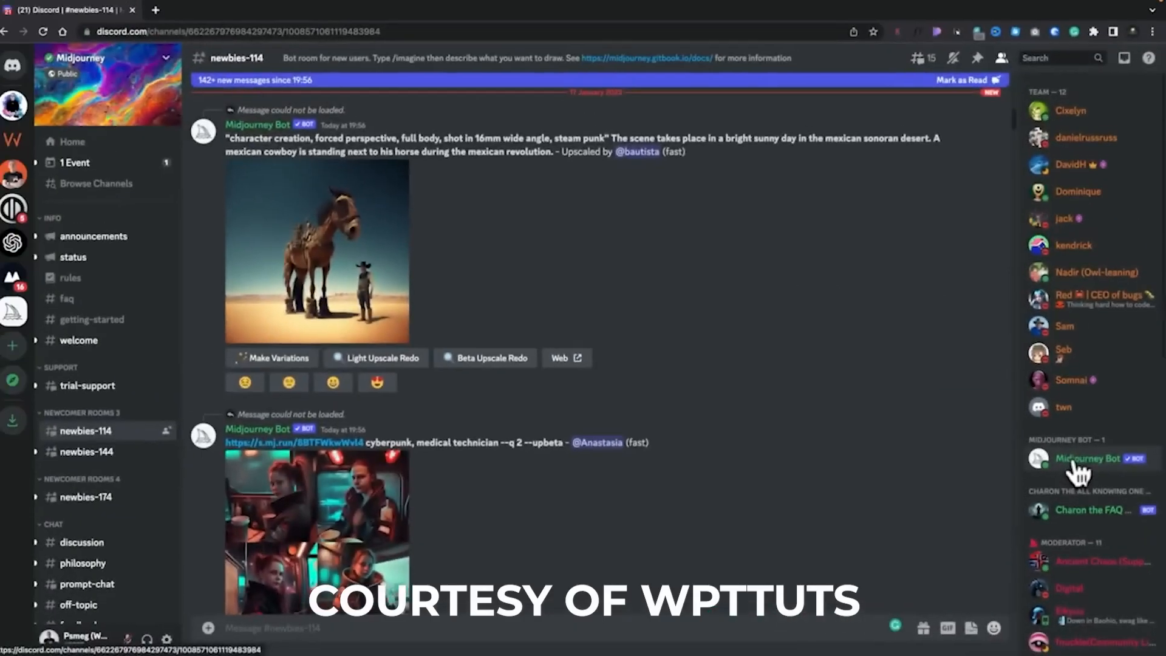
left_click(1074, 460)
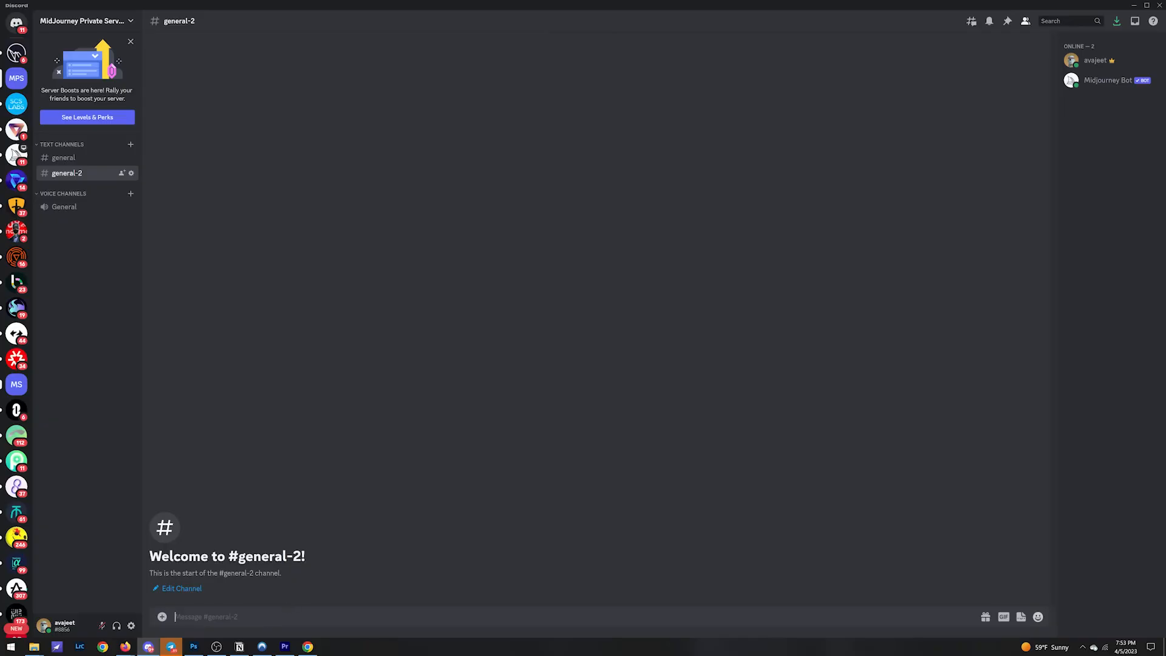
Generate images in the private server's general-2 channel with /imagine "dreamy watercolor floral pattern, yellow dominant" and preview the result grid enlarged.
type("/imagine")
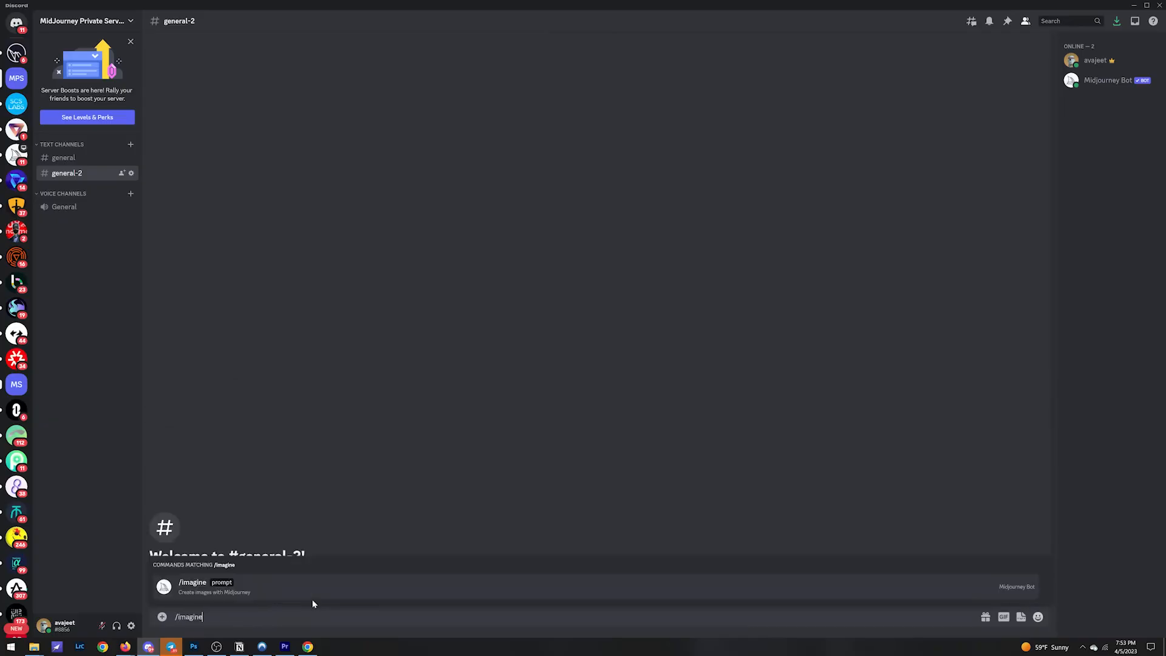
key("Return")
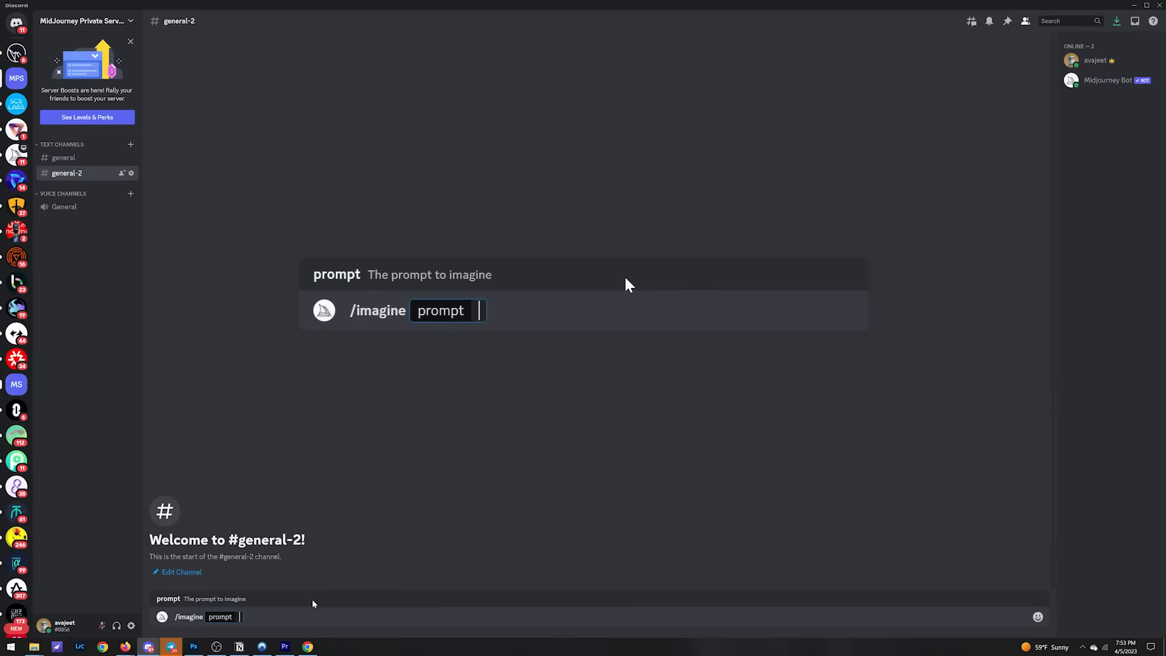
type("dreamy watercol")
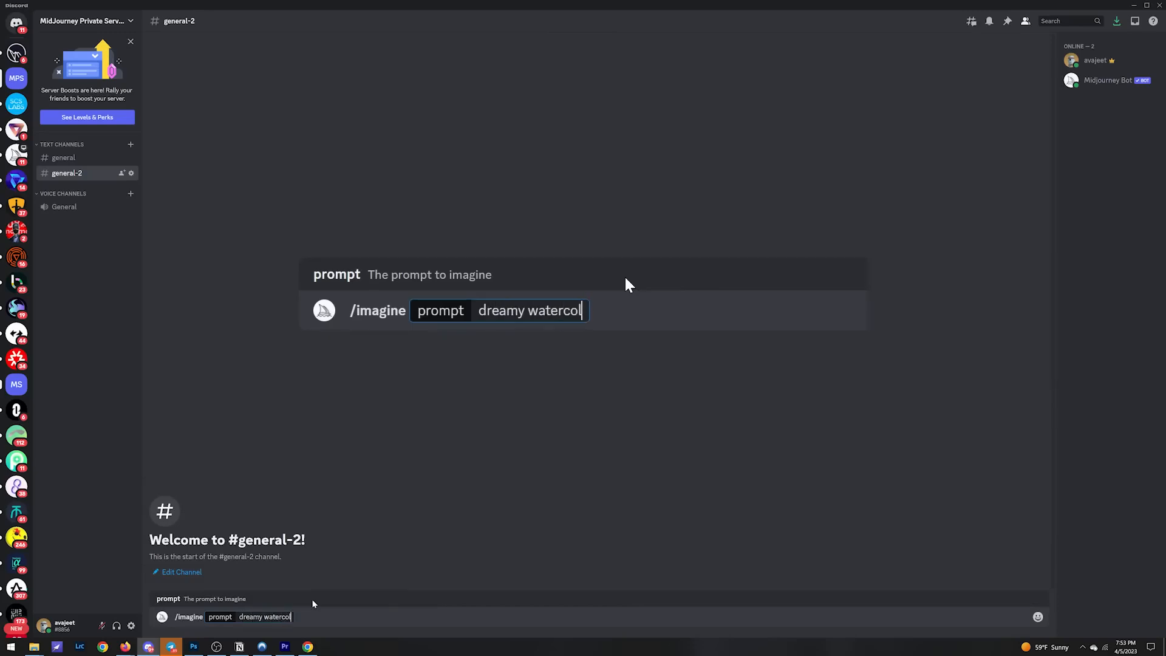
type("or floral patte")
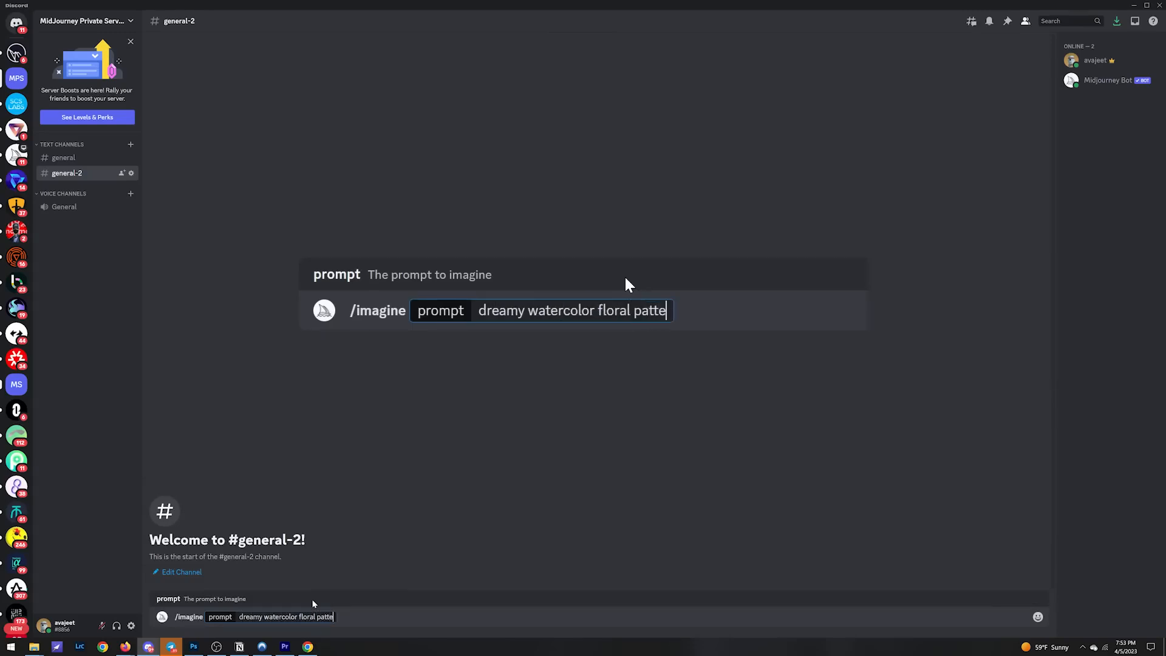
type("rn, yellow domin")
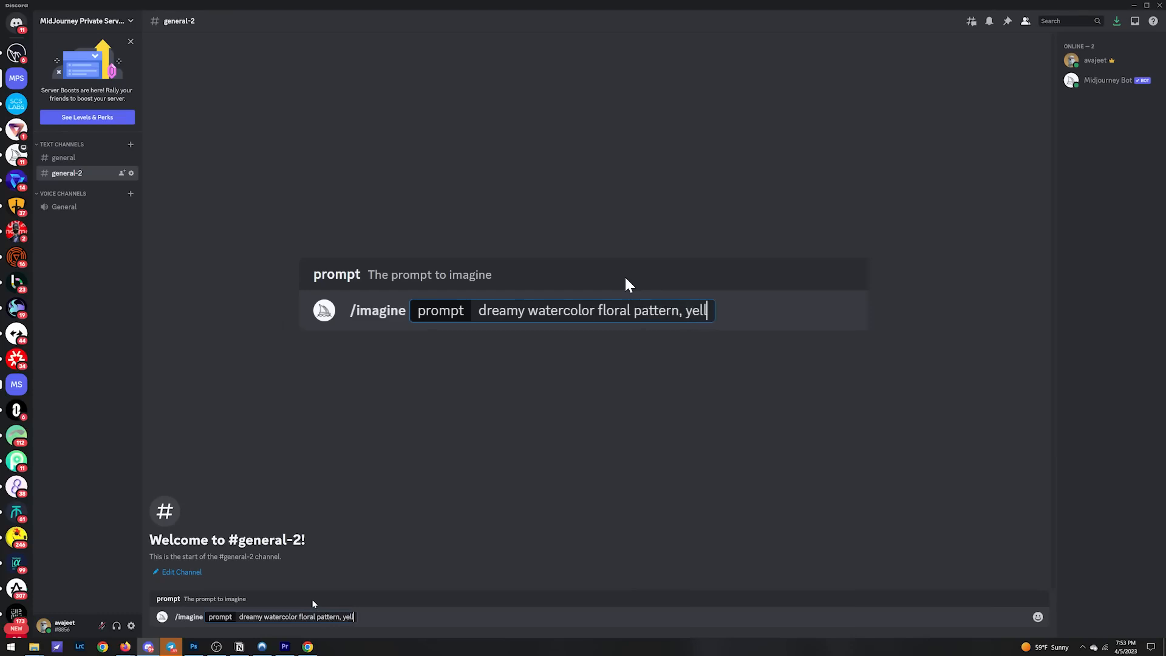
type("ant")
key("Return")
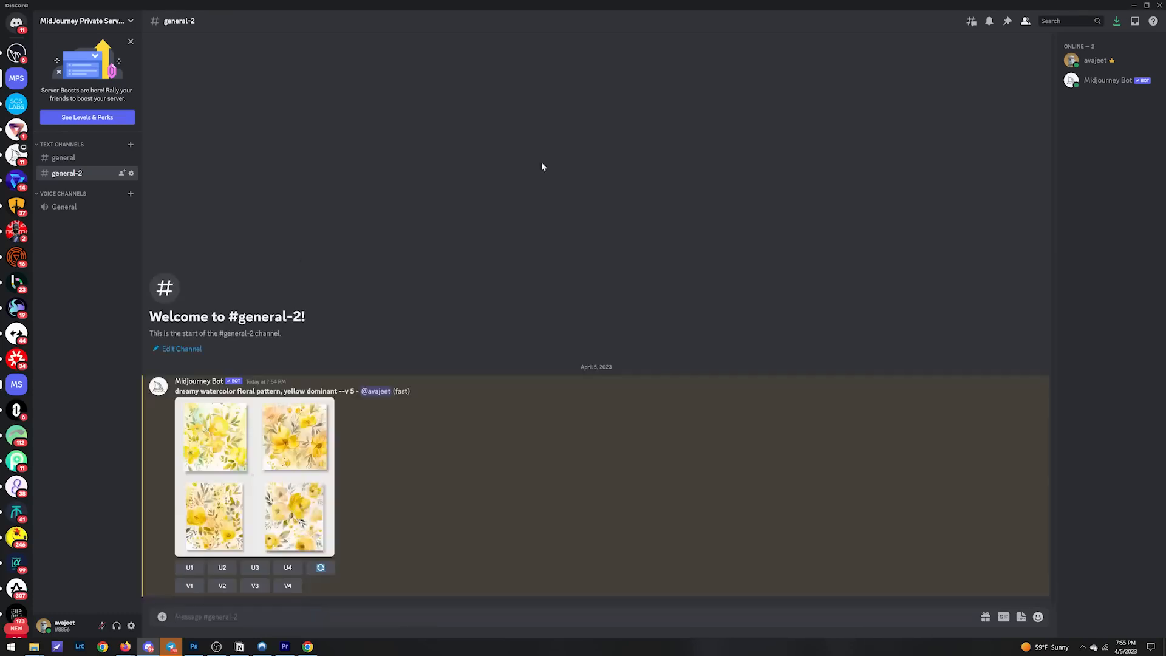
left_click(304, 458)
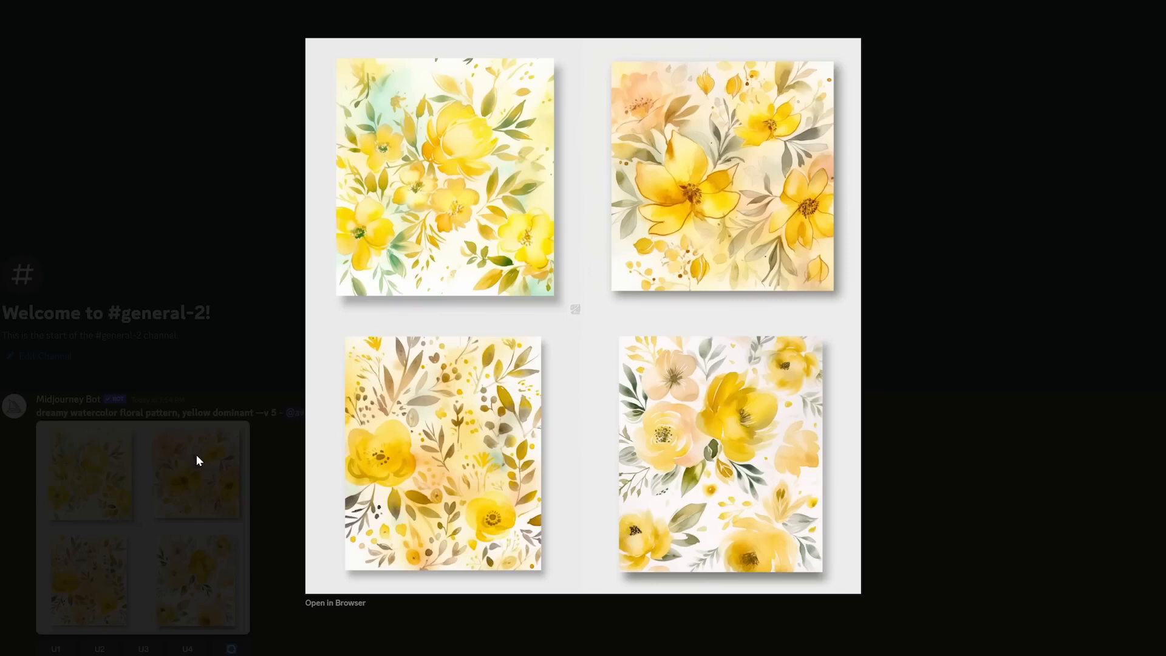
left_click(246, 292)
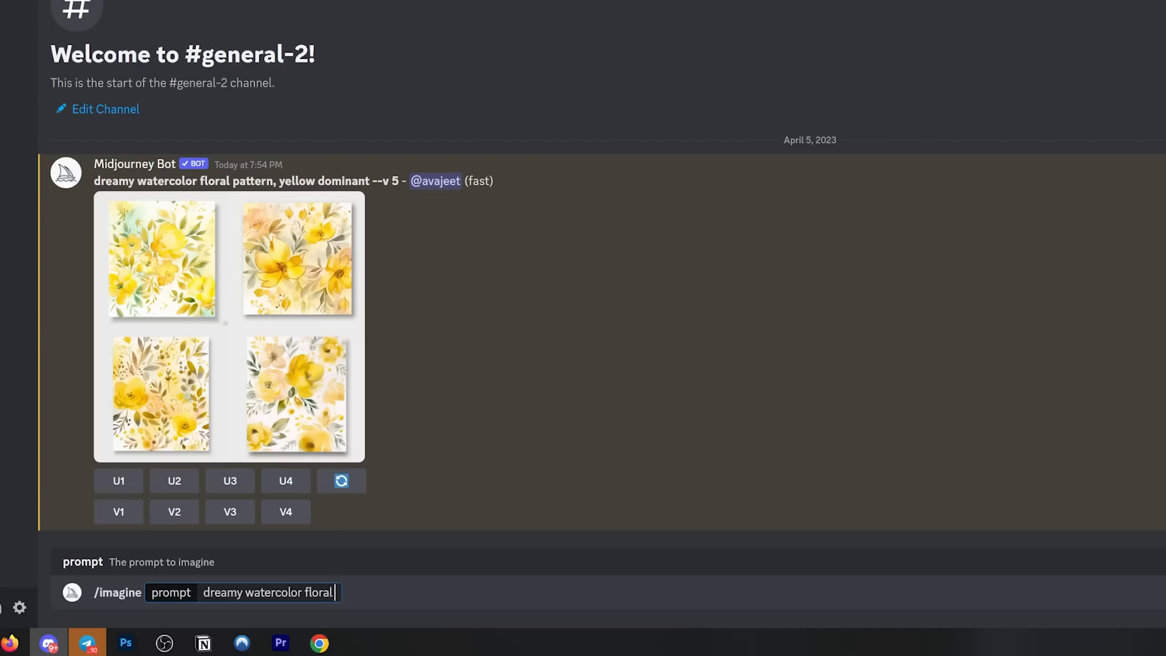
Generate a seamless version with the prompt "dreamy watercolor floral pattern, yellow dominant --tile" and inspect the resulting image grid.
type("pattern, yellow dominant -")
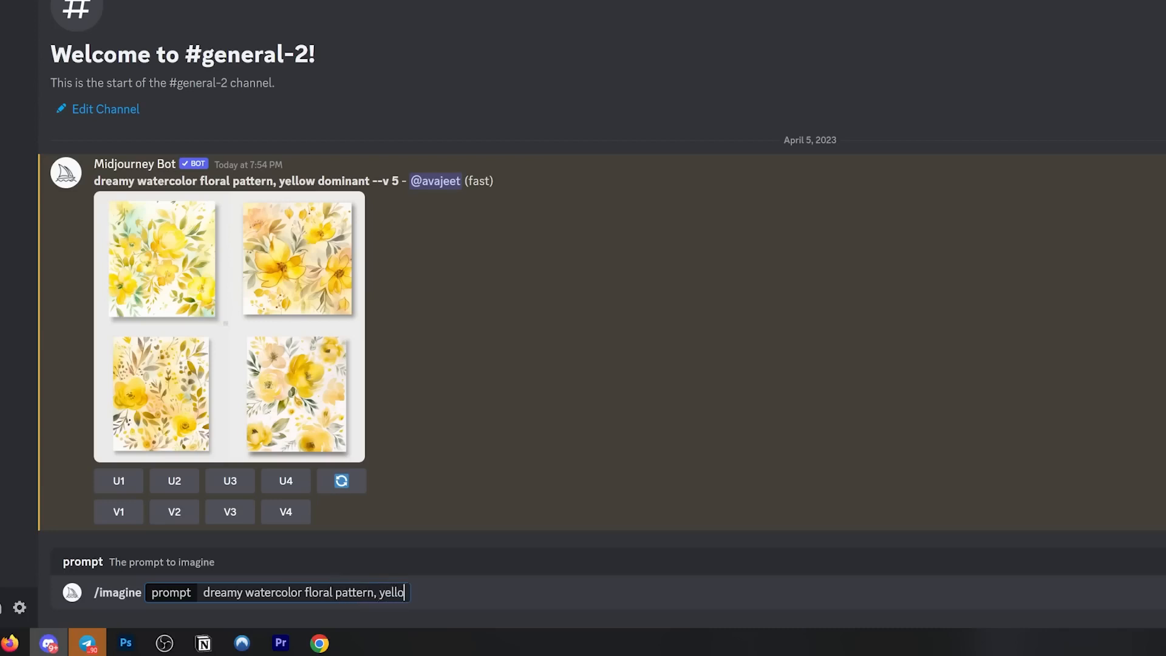
type("-tile")
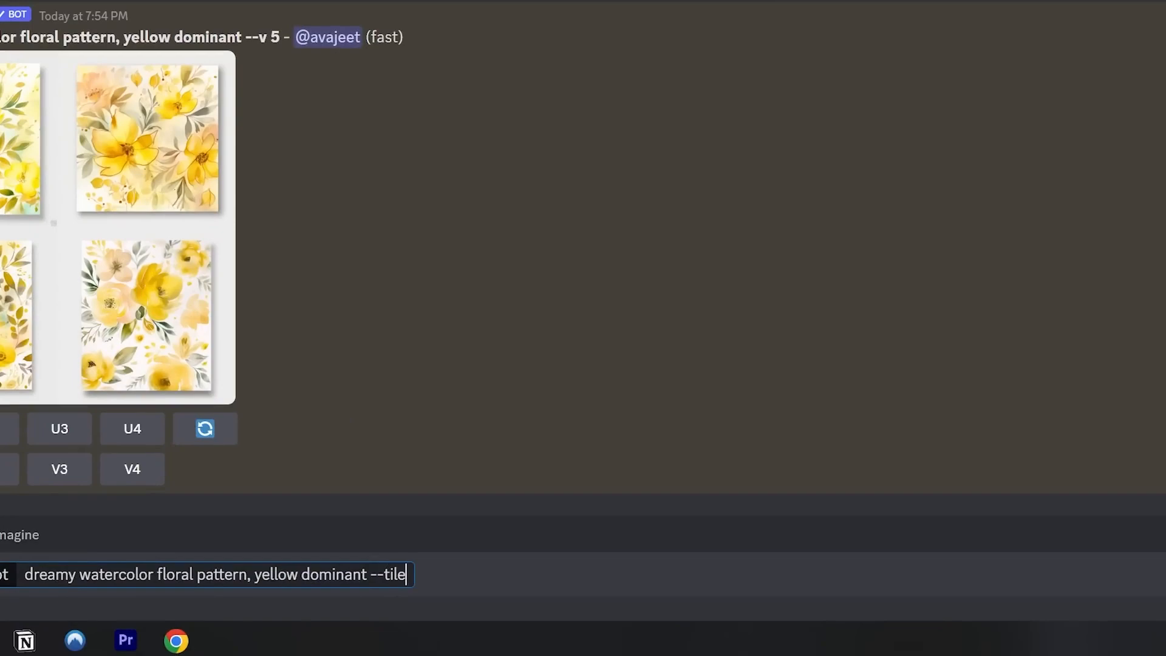
key("Return")
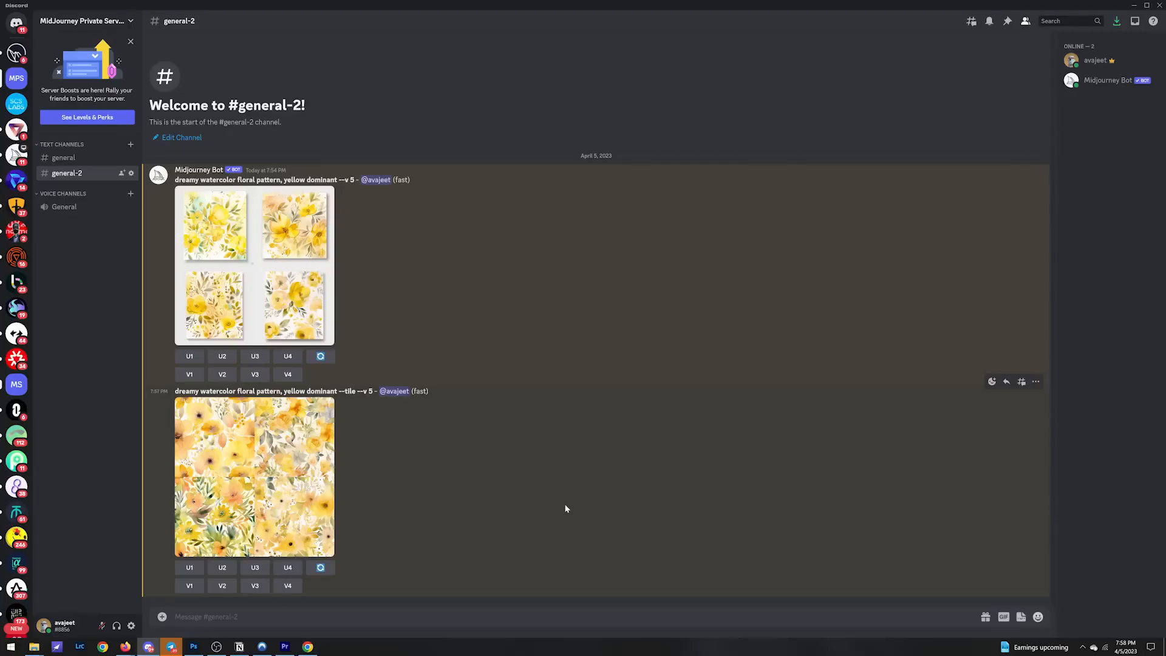
left_click(299, 489)
left_click(297, 490)
left_click(231, 570)
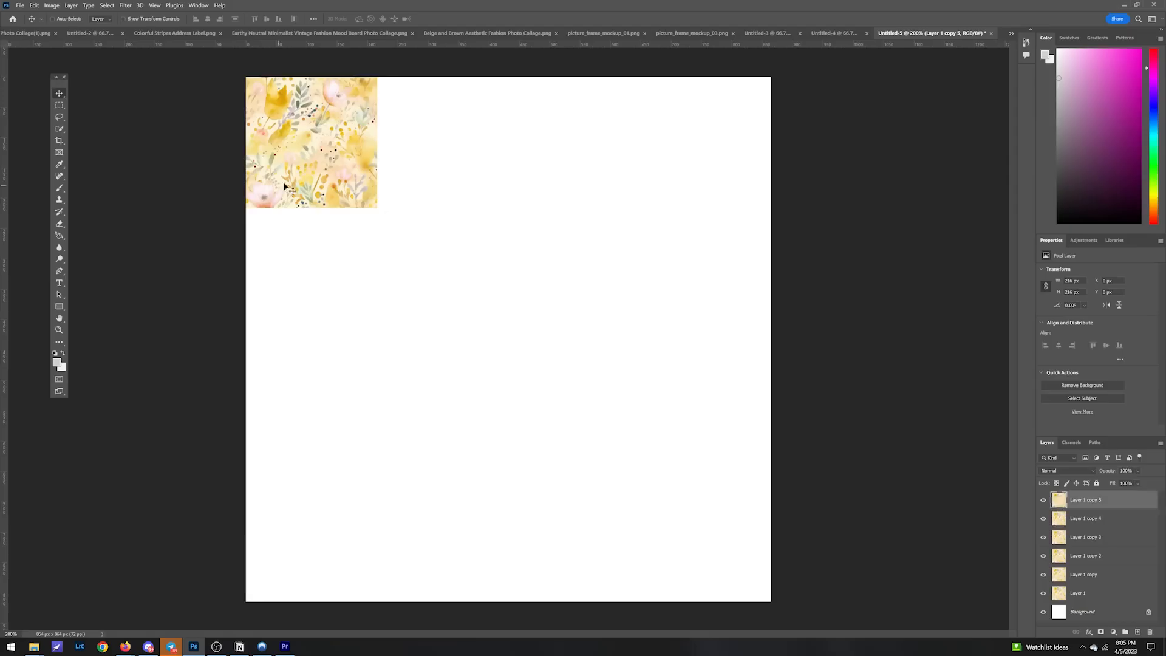
In Photoshop, spread copies of the yellow floral tile edge to edge across the upper half of the canvas.
left_click_drag(283, 186, 414, 186)
left_click(1085, 518)
left_click_drag(304, 179, 306, 309)
left_click(1085, 536)
left_click(1085, 556)
left_click(1084, 574)
left_click(1067, 145)
left_click(1084, 579)
left_click_drag(337, 158, 741, 157)
Move further floral tile copies into the empty rows of the canvas's lower half, aligned with the tiles above.
left_click(1085, 561)
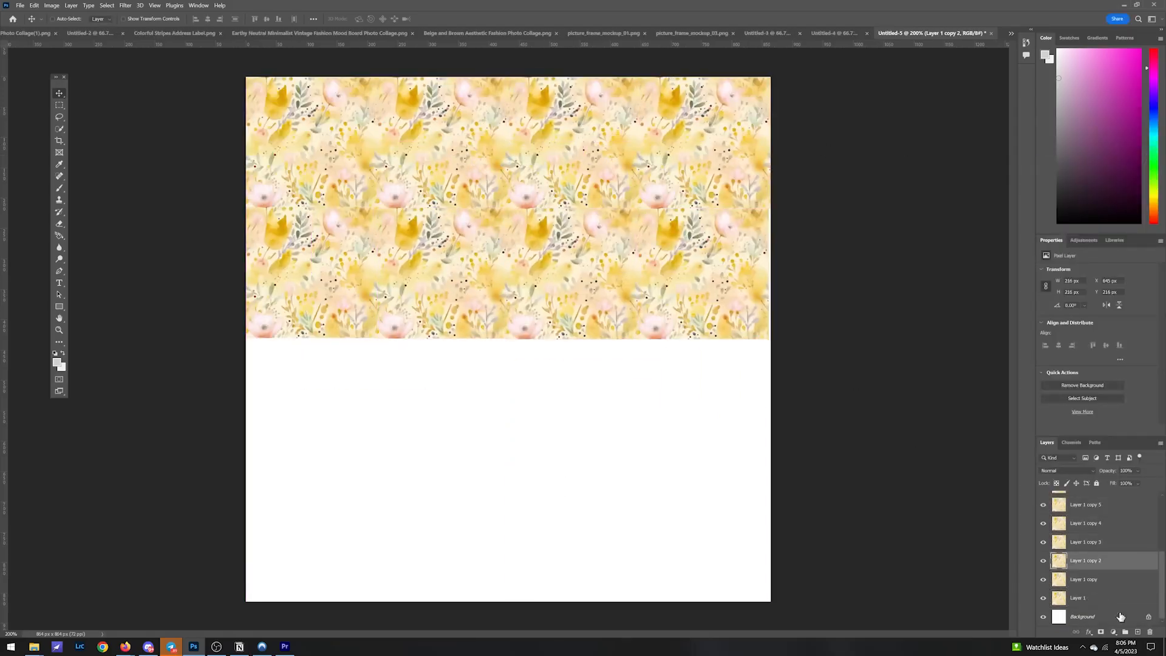
left_click(1085, 541)
left_click_drag(648, 216, 650, 477)
left_click(1085, 523)
left_click(1085, 542)
left_click_drag(442, 273, 313, 404)
left_click(1085, 523)
left_click_drag(442, 273, 359, 536)
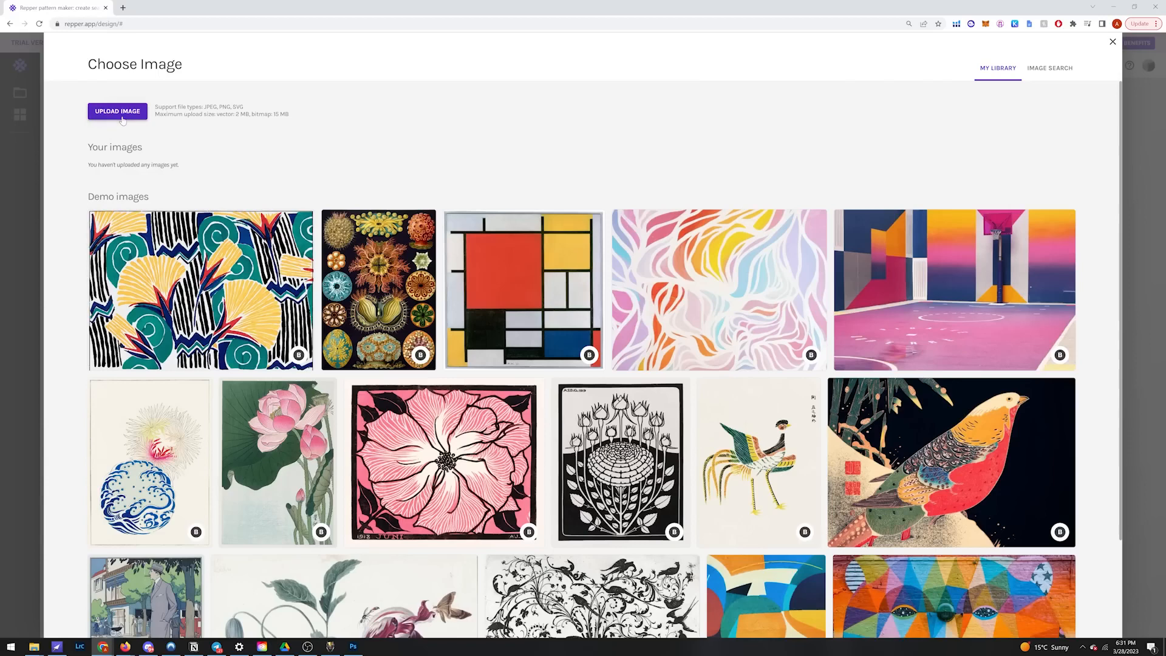
Upload the yellow floral image to Repper as the pattern source and open the tiling type options.
left_click(117, 111)
double_click(162, 79)
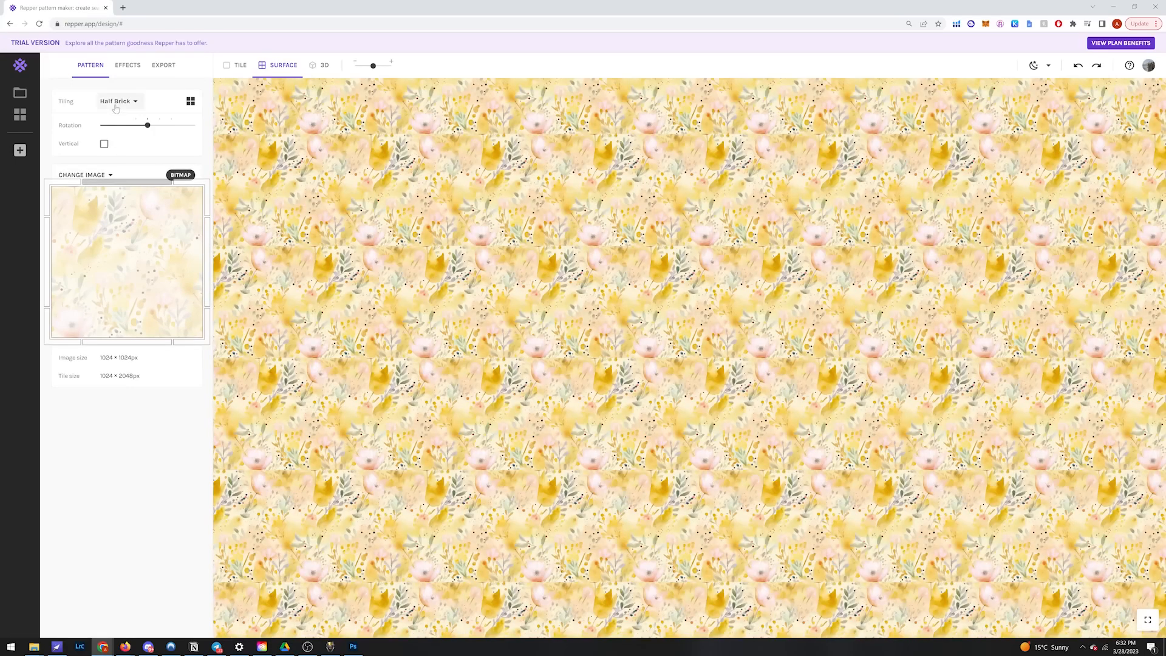
left_click(124, 101)
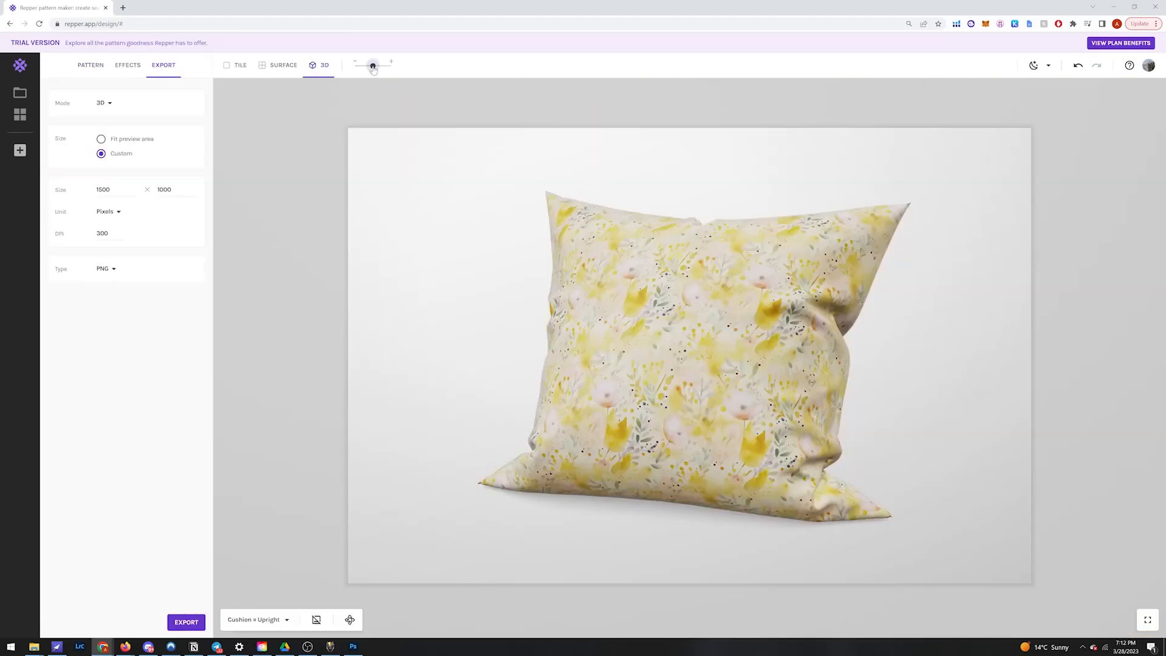
Scale down the pattern on the 3D cushion preview and swap the dress mockup for another product.
left_click_drag(373, 68, 355, 71)
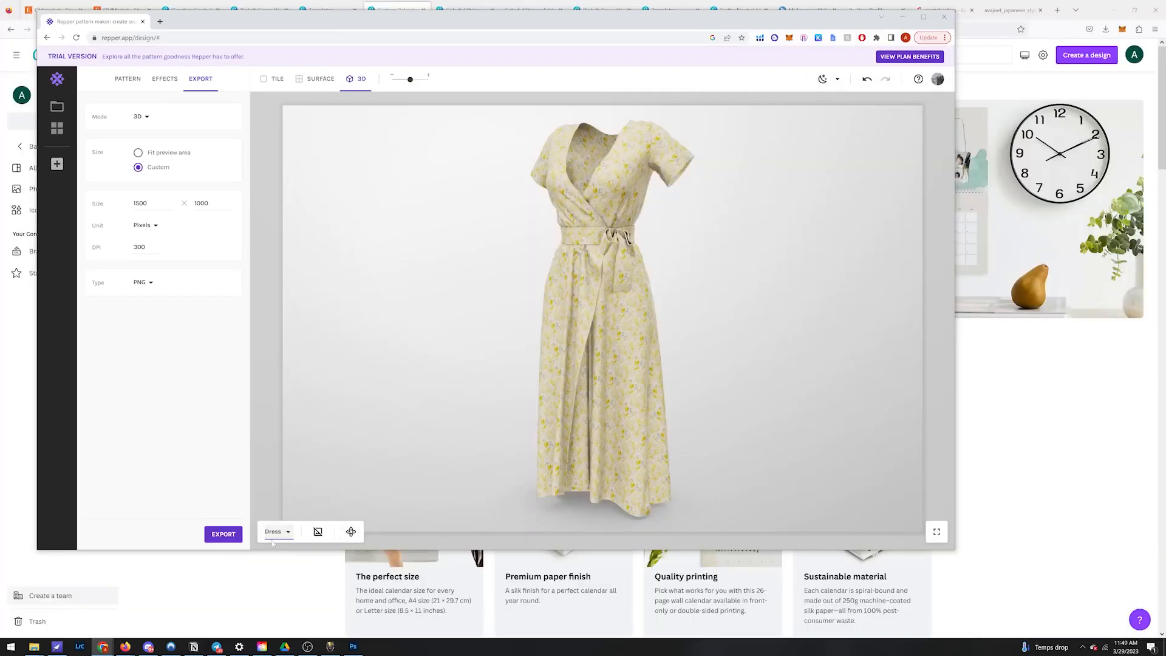
left_click(277, 531)
left_click(298, 328)
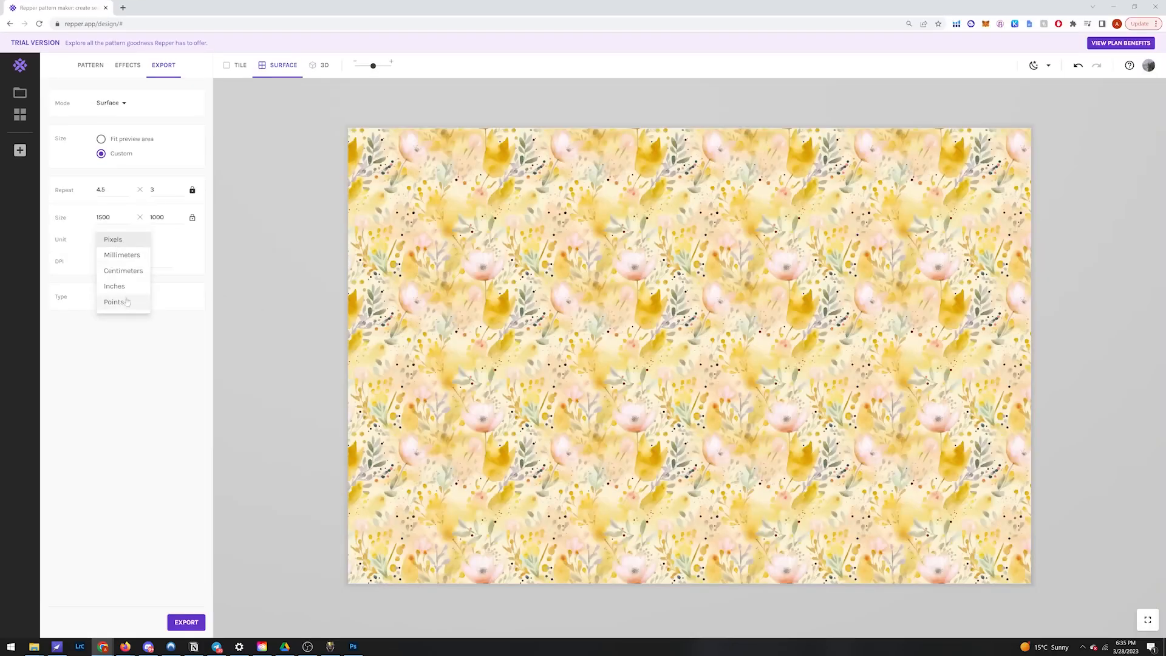
Export the yellow surface pattern as a PNG sized 12 × 12 inches, with the repeat increased to avoid upscaling.
left_click(114, 287)
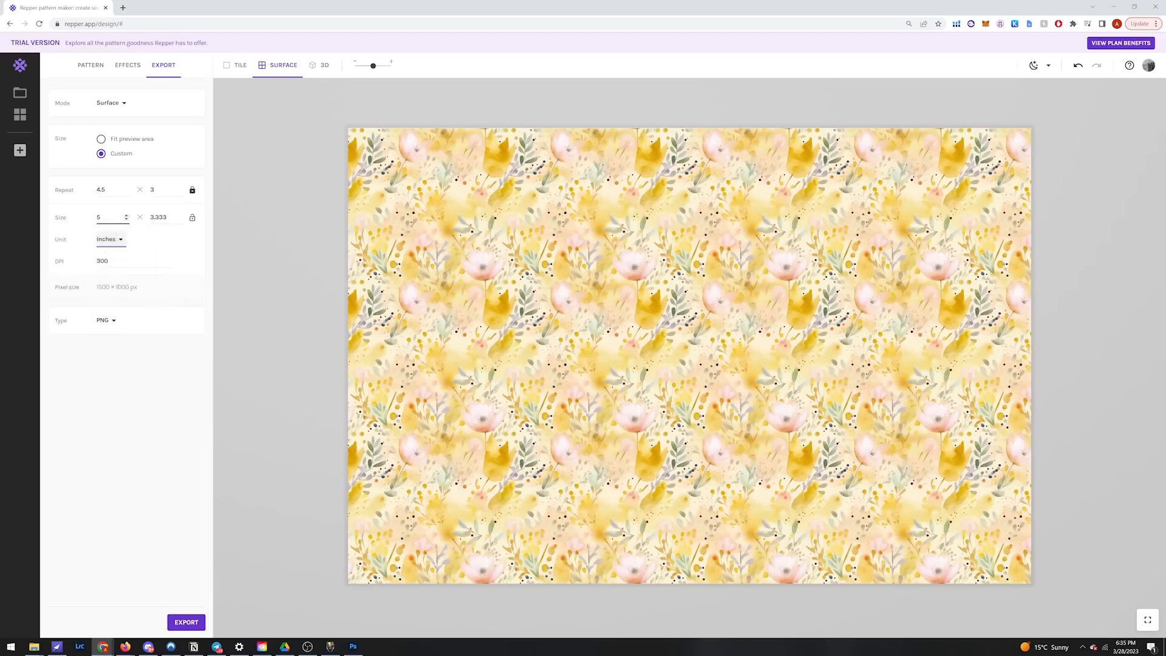
double_click(99, 217)
type("12")
key("Tab")
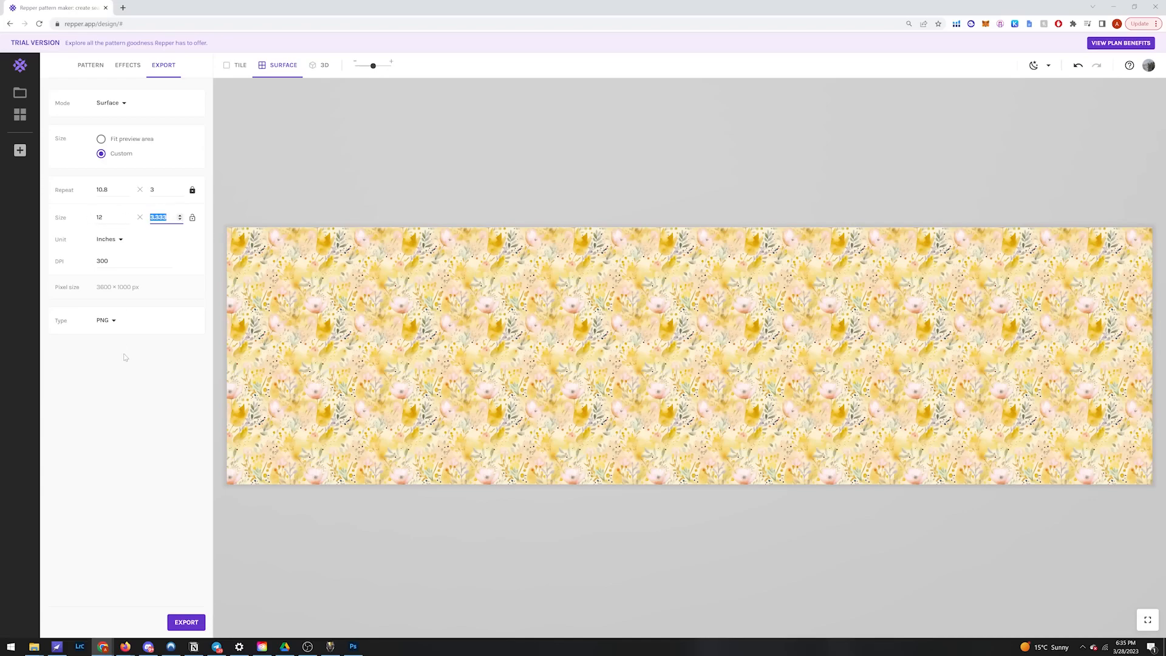
type("12")
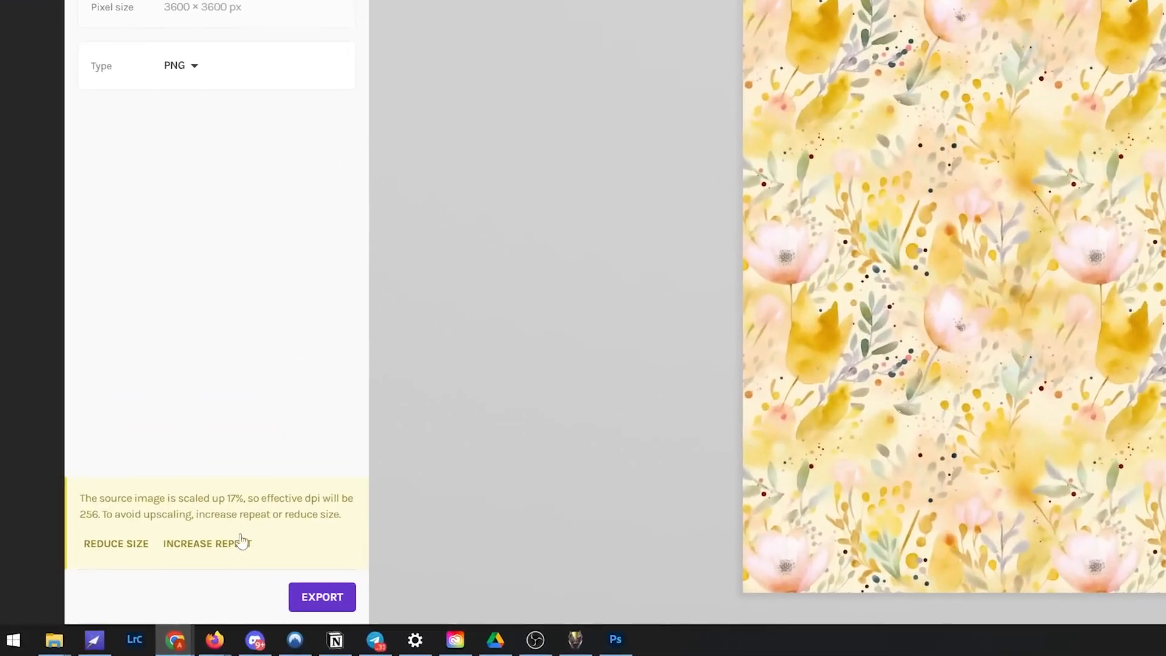
left_click(241, 540)
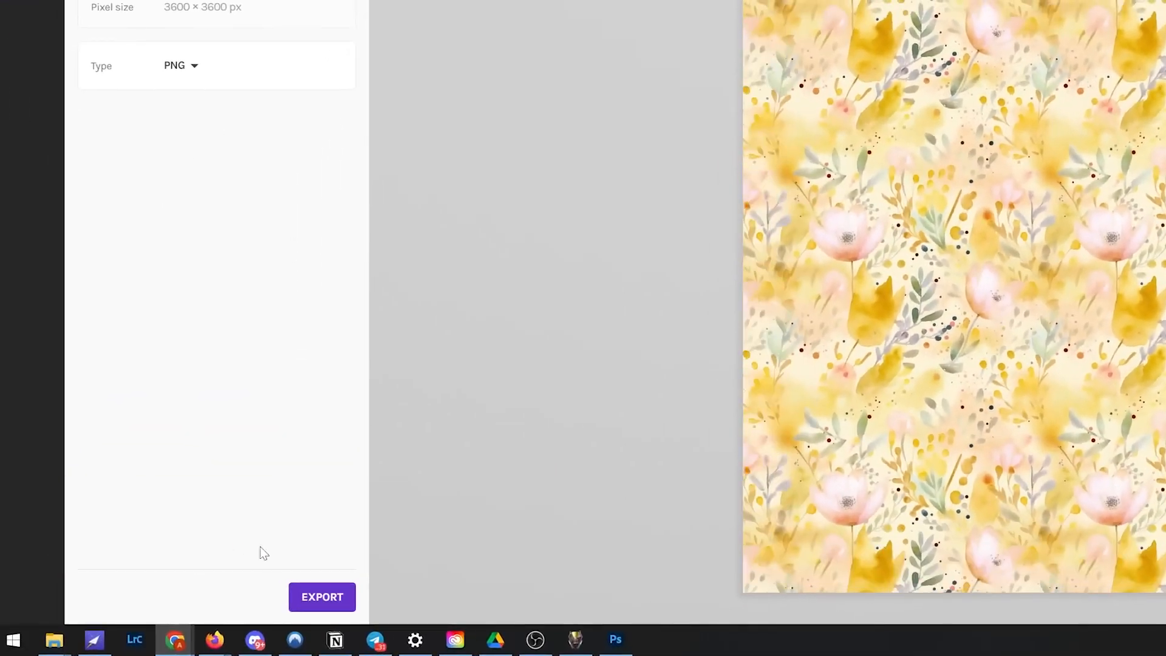
left_click(298, 590)
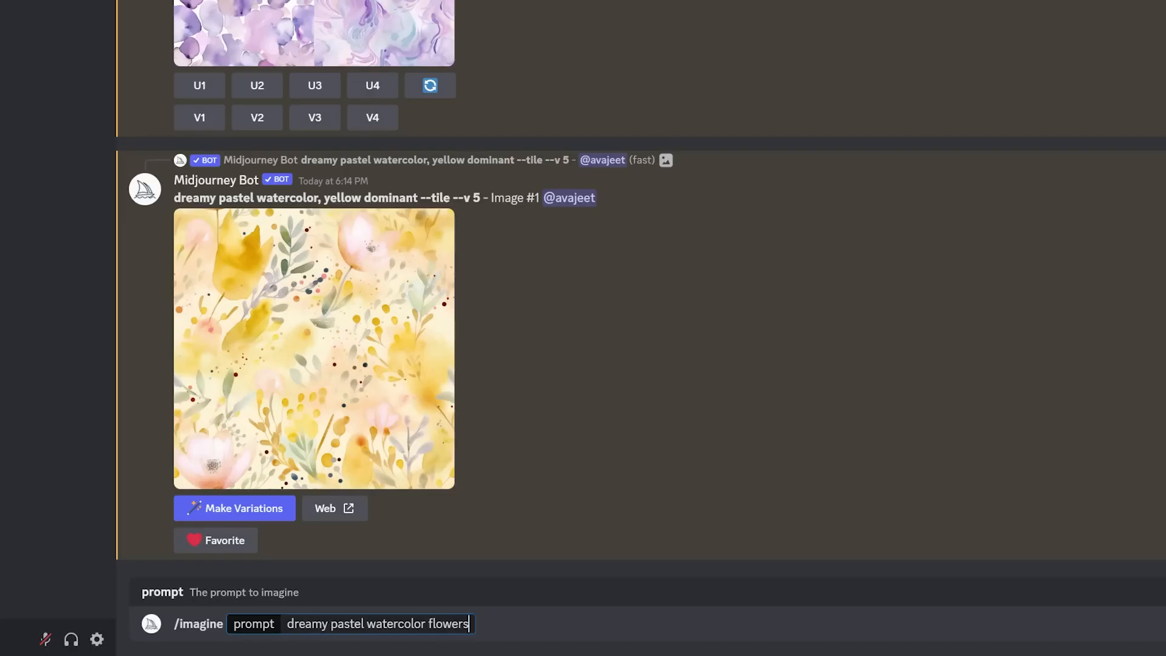
In Discord, generate images from the prompt "dreamy pastel watercolor flowers, turqoise dominant".
type(", turquoise dominant")
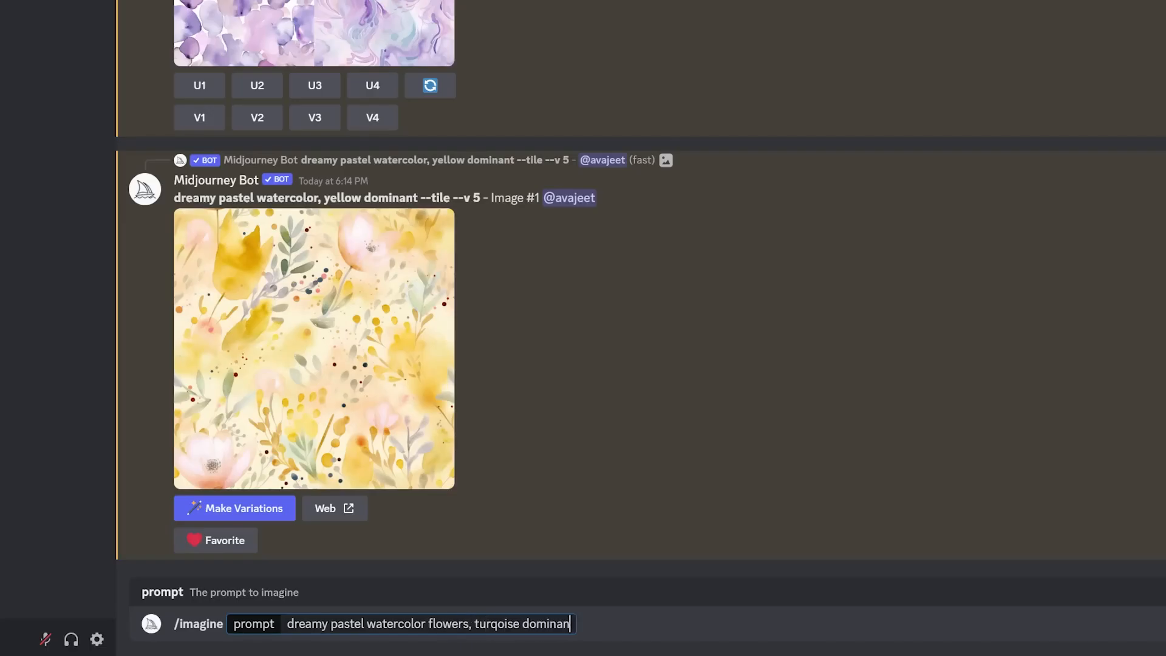
key("Return")
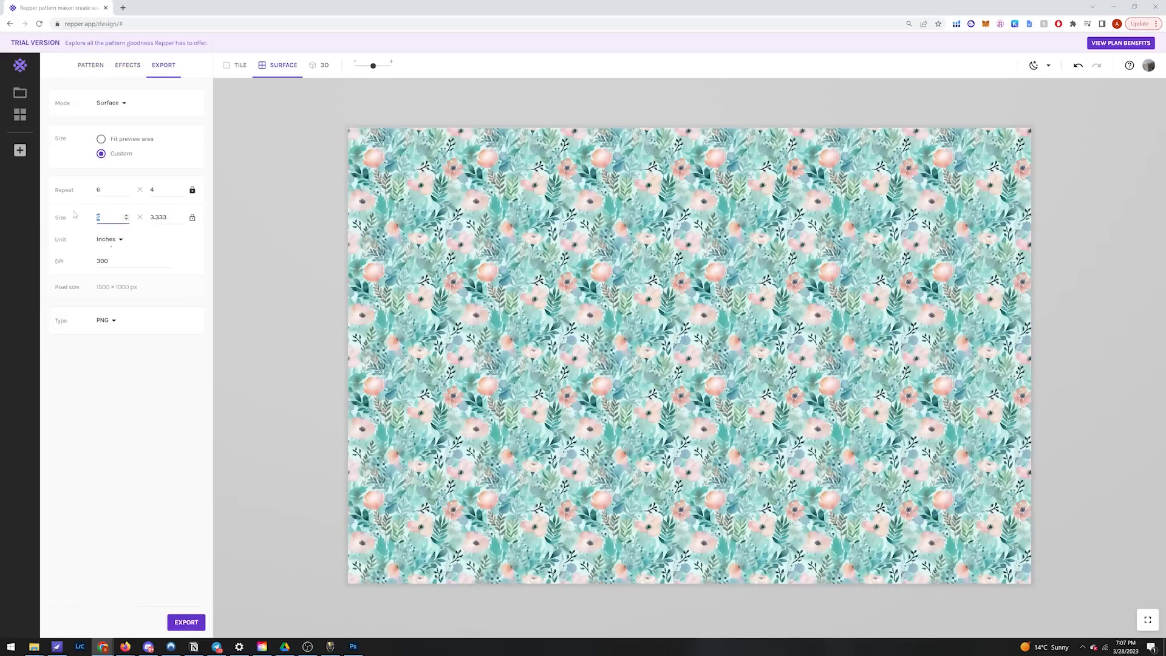
In Repper, set the turquoise pattern's export size to 12 × 12 inches, and open the tiling options for the pink pattern.
type("12")
key("Tab")
type("12")
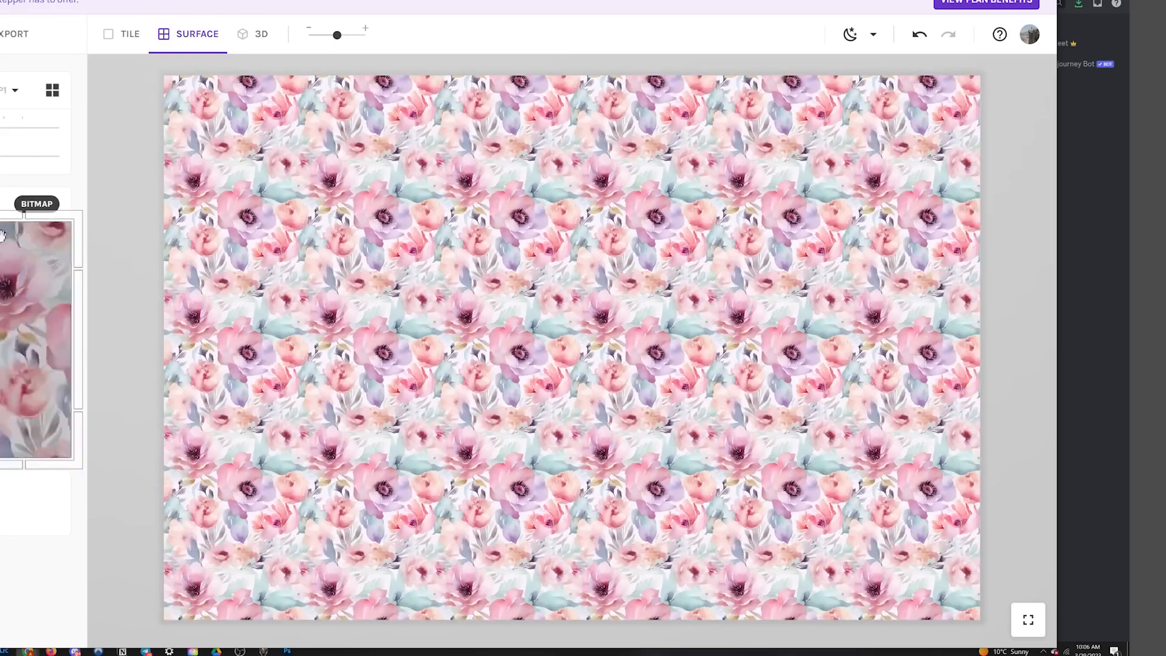
left_click(11, 91)
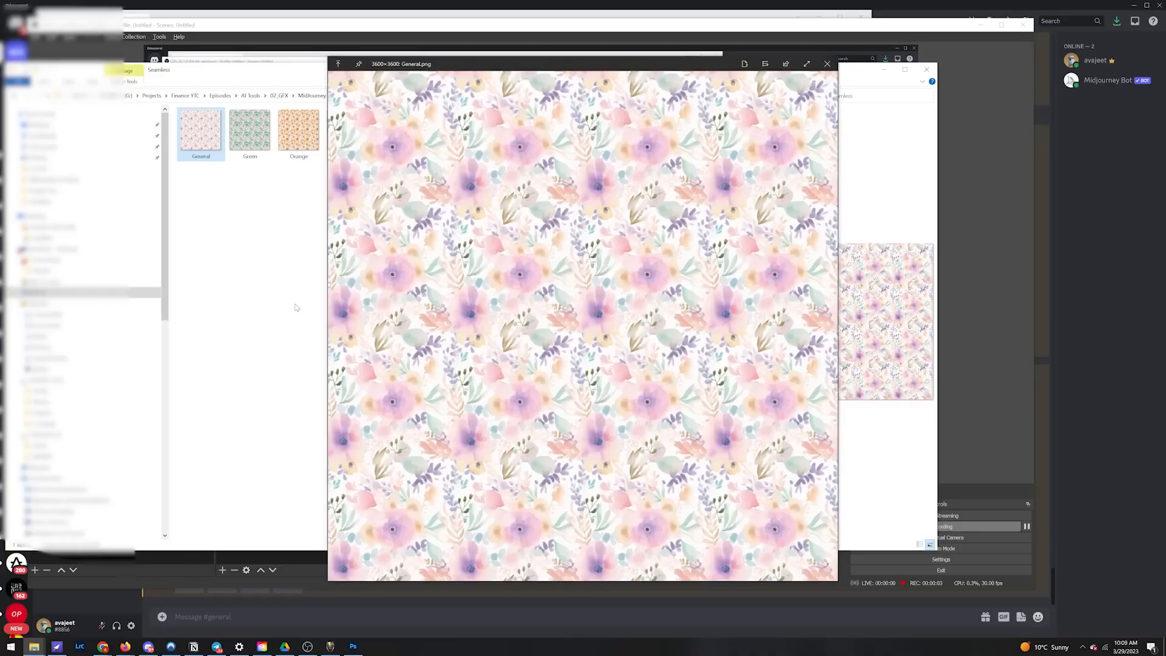
Look through the exported seamless pattern images one after another, starting from General.png.
key("Right")
key("Right")
key("Right")
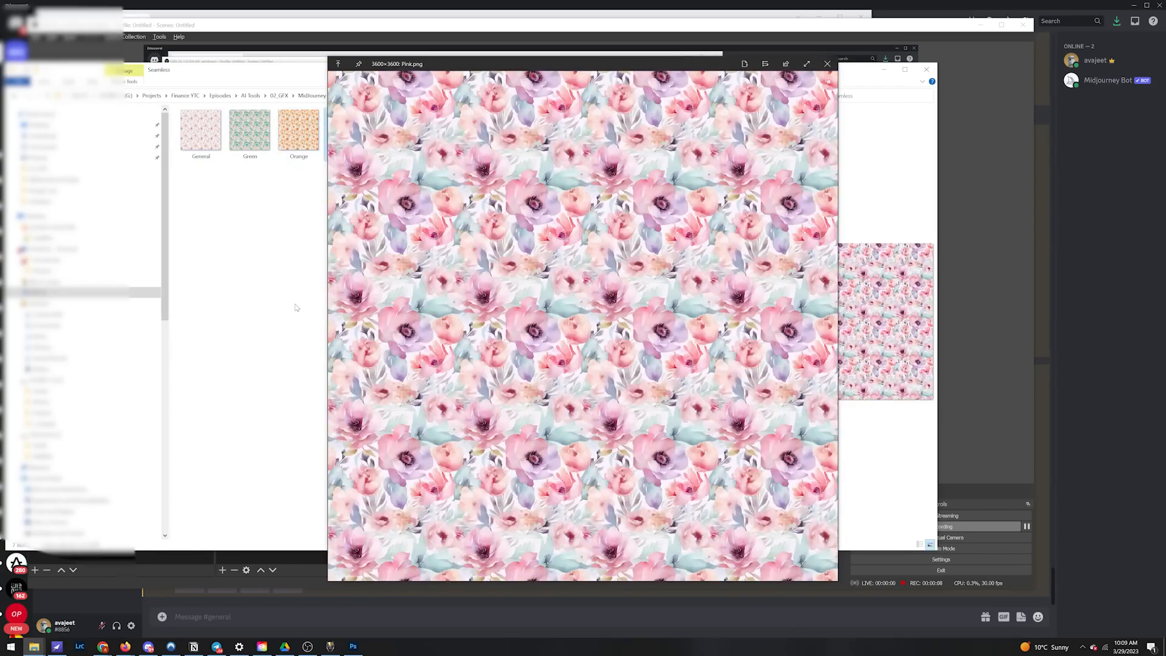
key("Right")
key("Right")
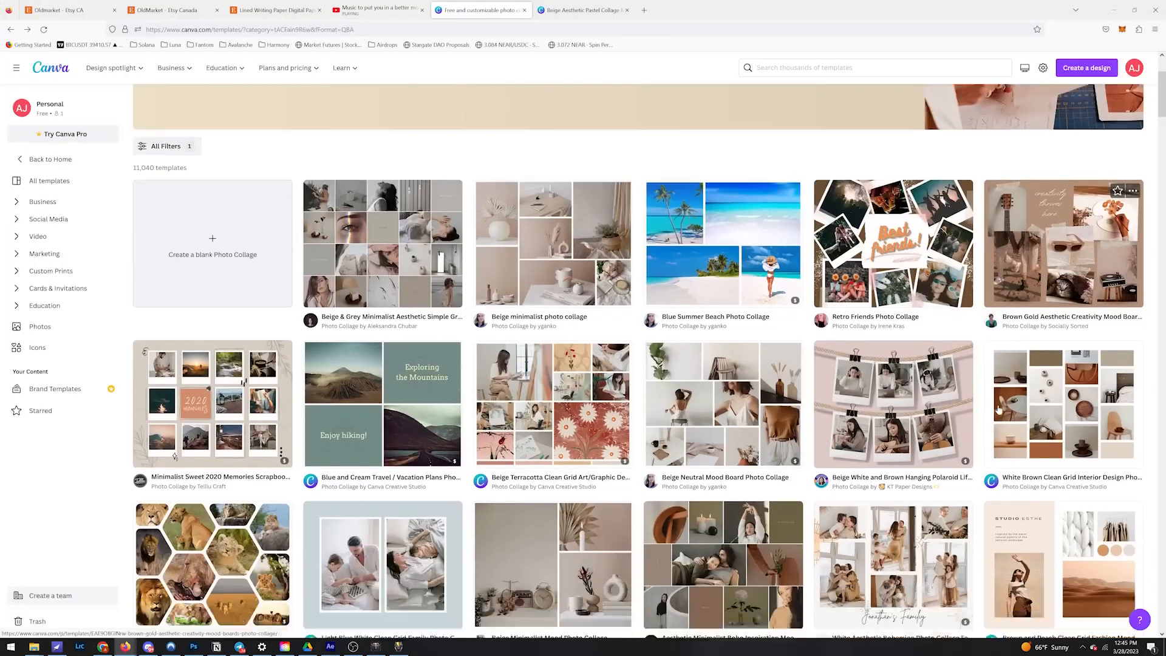
Choose a photo collage template and fill its second upper frame with the blue pattern and first lower frame with the green rose pattern.
scroll(999, 411, "down", 3)
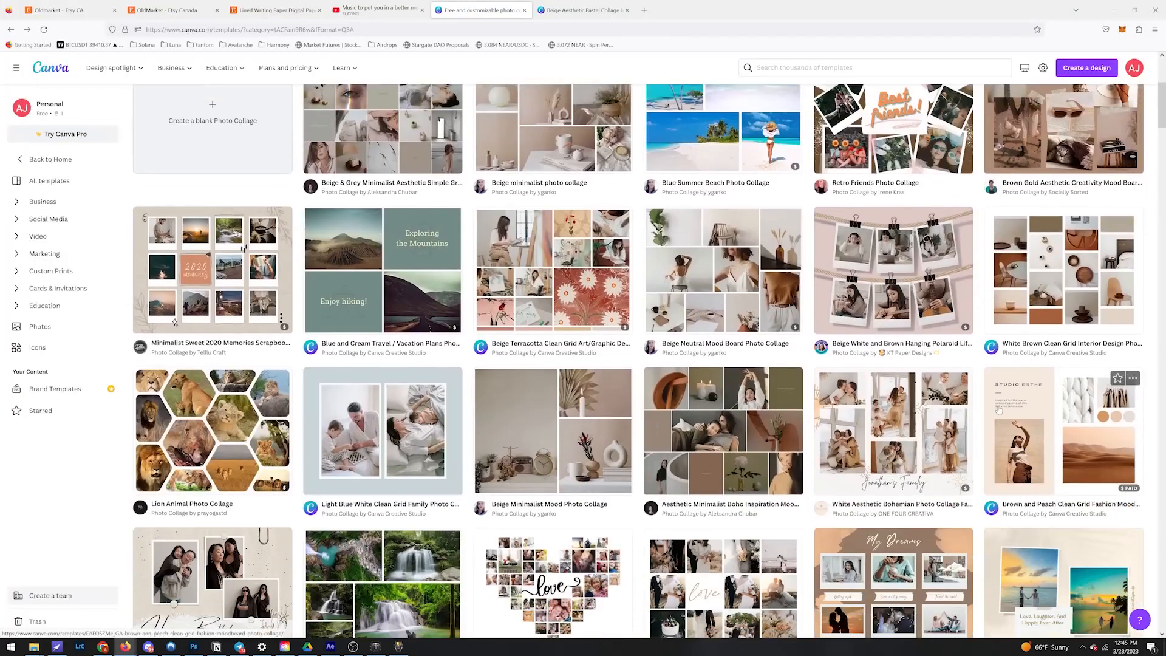
scroll(999, 412, "down", 10)
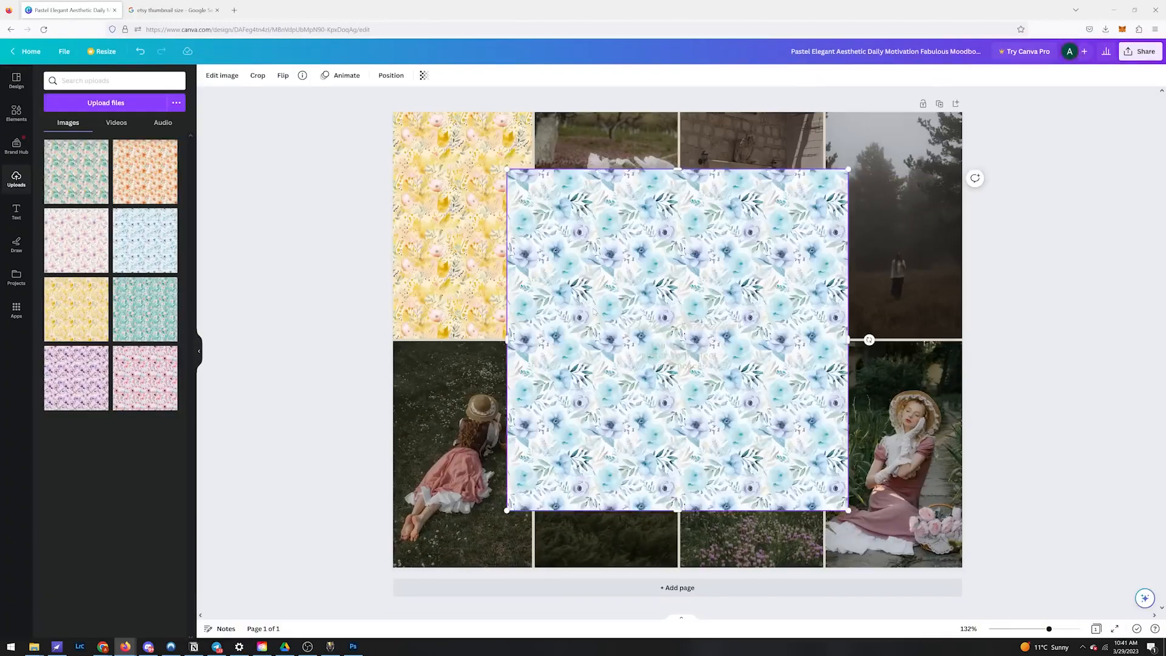
left_click_drag(594, 311, 598, 243)
left_click(76, 240)
left_click(76, 172)
left_click_drag(564, 322, 765, 252)
left_click_drag(731, 212, 435, 484)
Fill the remaining collage frames with the orange and turquoise patterns above and the purple, light pink and deep pink patterns below.
left_click_drag(145, 171, 887, 231)
left_click_drag(76, 240, 752, 225)
left_click_drag(76, 377, 606, 461)
left_click_drag(145, 378, 894, 461)
left_click_drag(145, 309, 752, 461)
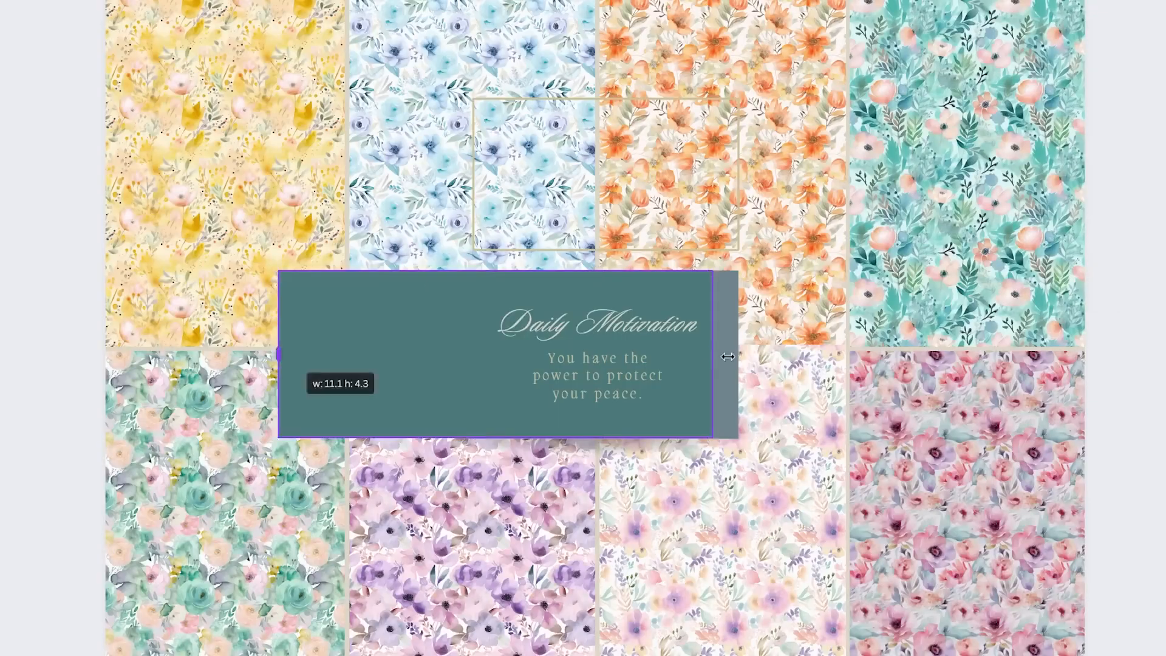
Widen the teal banner across the collage, retitle it "Watercolor Flower Paper" and widen the title's text box to the banner's width.
left_click_drag(728, 356, 941, 359)
double_click(598, 323)
type("Watercolor Flower P")
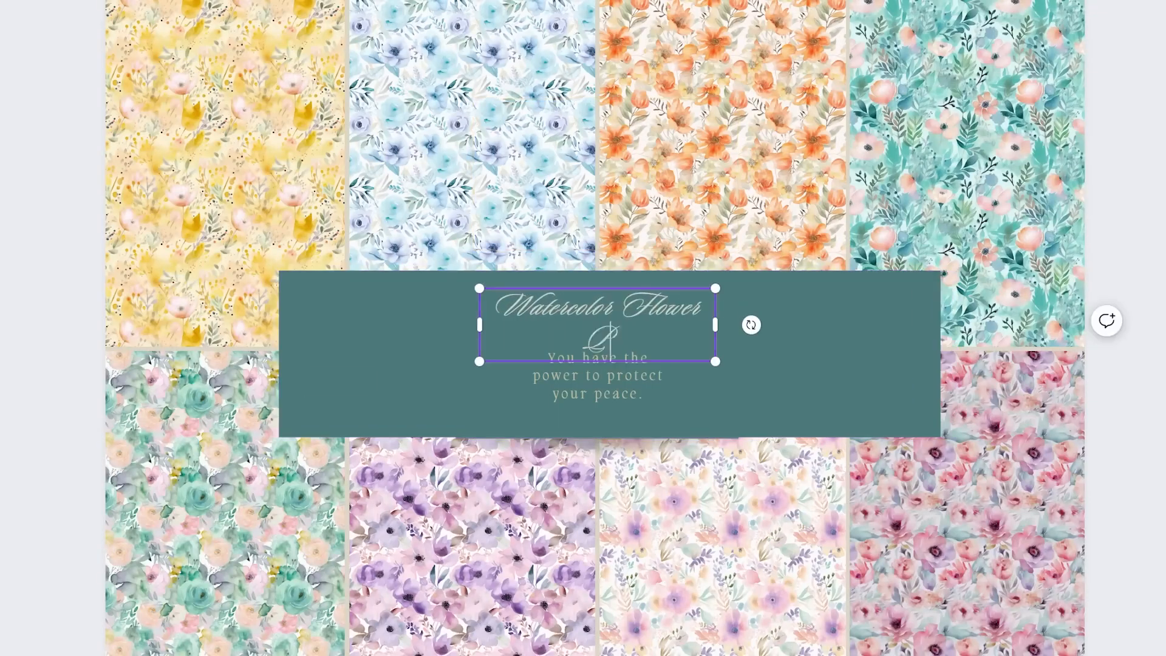
type("aper")
left_click_drag(479, 325, 300, 325)
left_click_drag(867, 323, 940, 324)
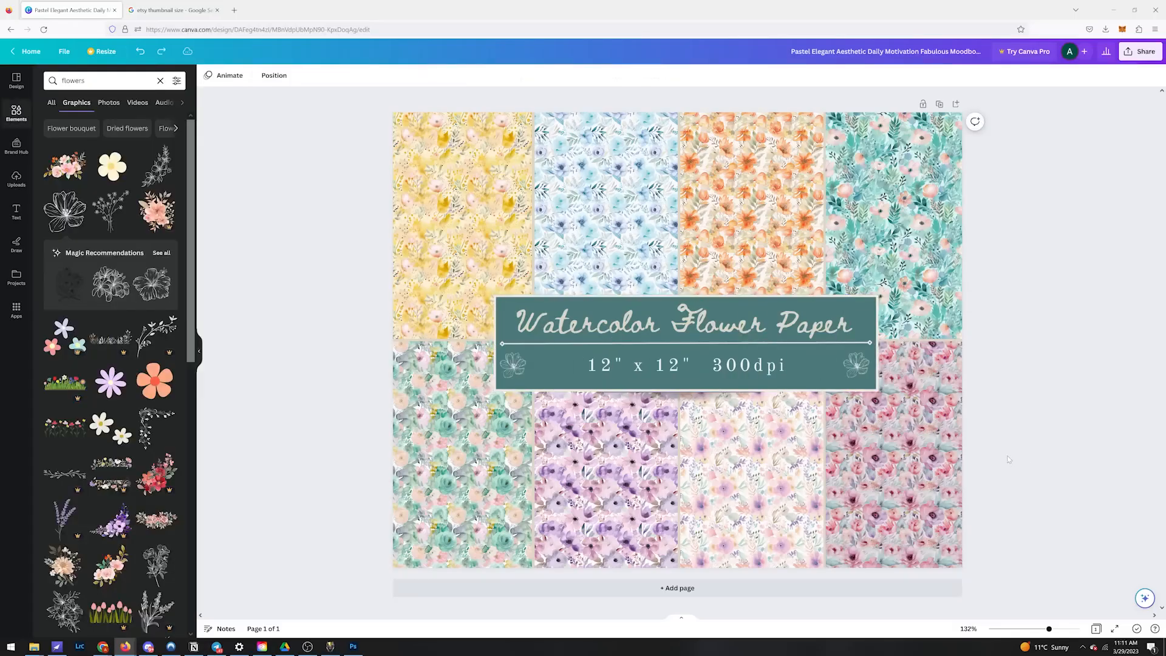
Move both flower graphics on the banner inward, closer to the "12" x 12" 300dpi" text.
left_click_drag(513, 364, 545, 364)
left_click_drag(856, 364, 823, 364)
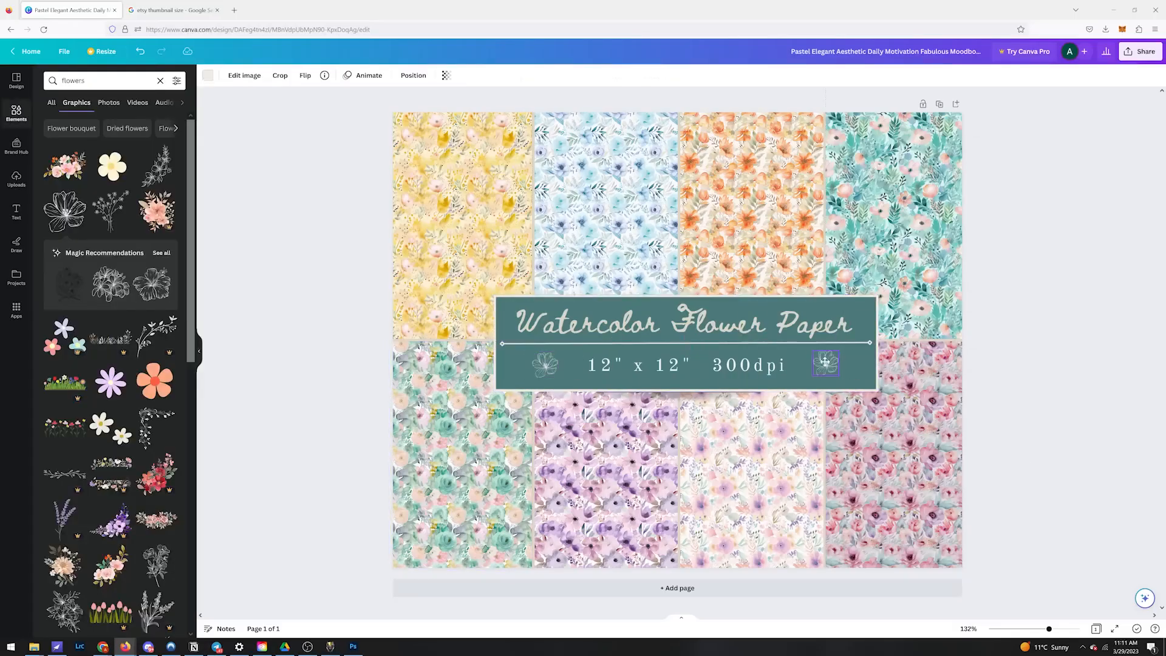
left_click(1057, 372)
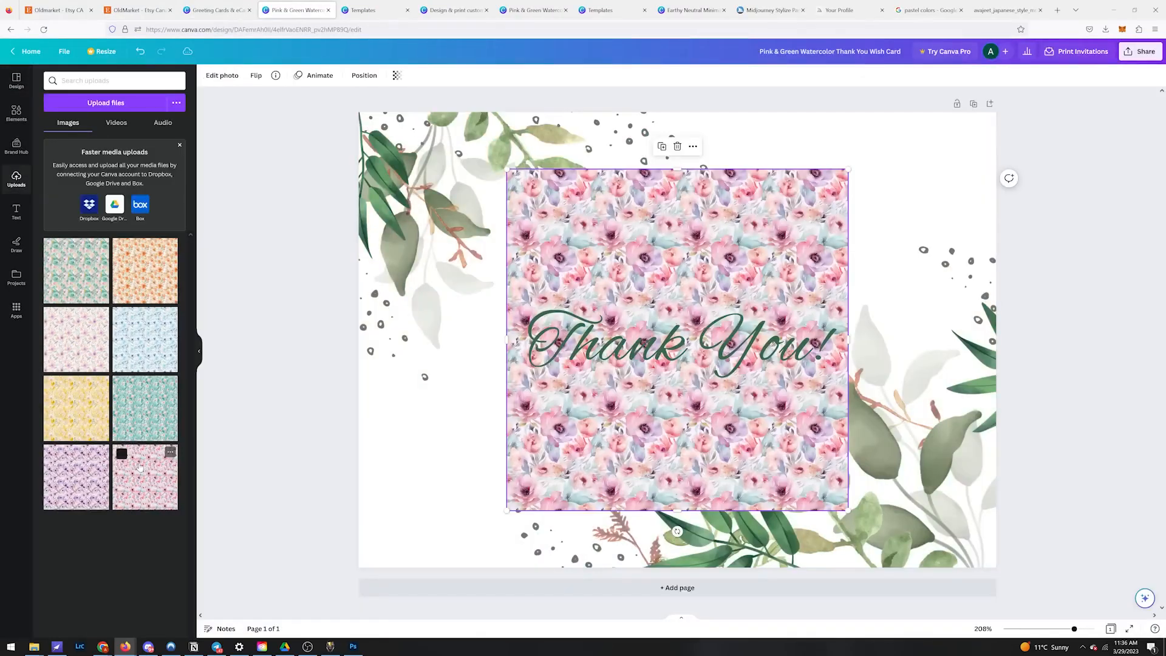
Enlarge the deep pink pattern to cover the whole thank-you card and send it behind the leaves and text.
left_click_drag(508, 166, 437, 99)
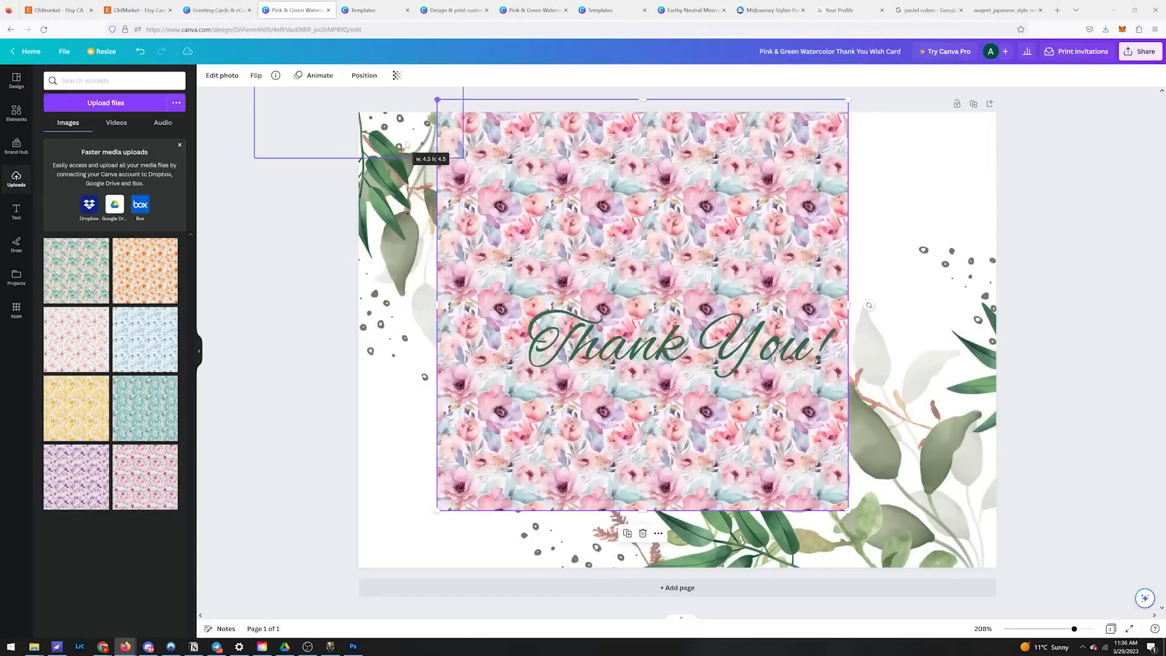
left_click_drag(405, 144, 703, 568)
left_click(364, 75)
left_click(145, 98)
left_click(157, 99)
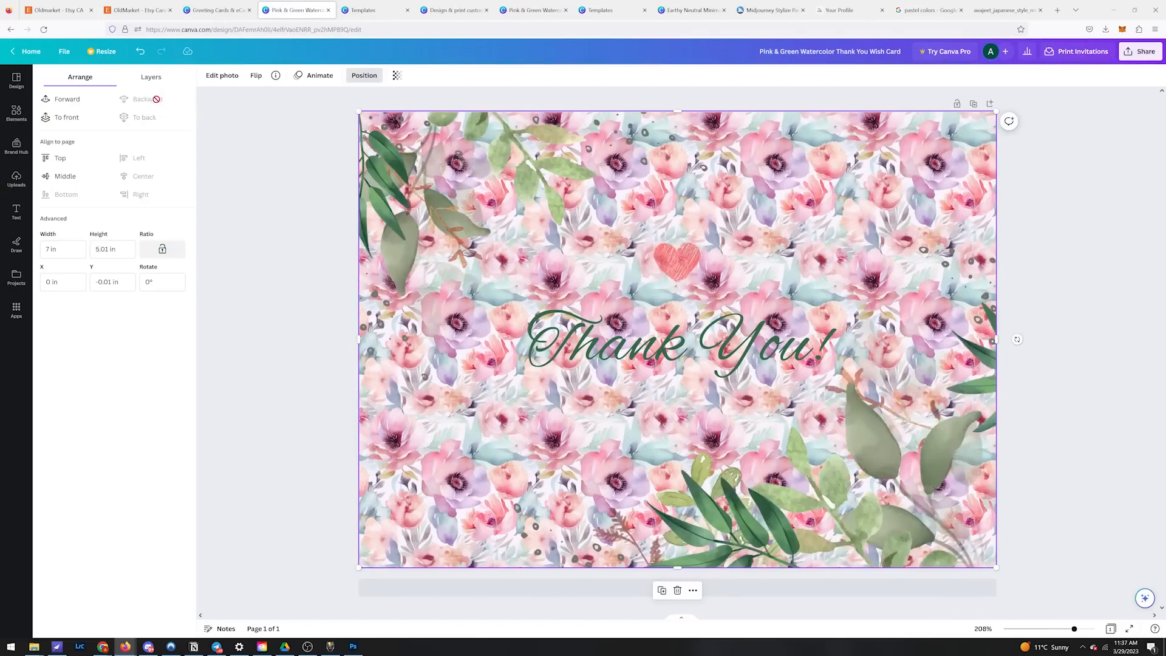
Move the heart down above "Thank You!", centre the beige rectangle behind the text and send the rectangle backward.
left_click_drag(675, 248, 688, 297)
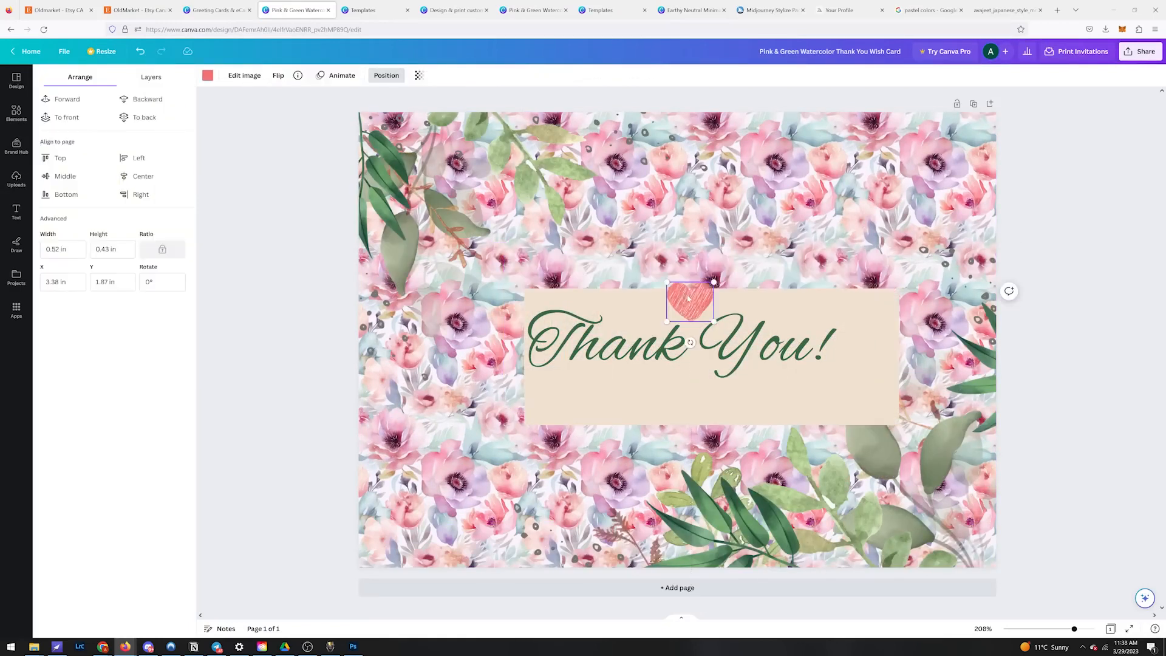
left_click_drag(704, 401, 690, 376)
left_click(134, 100)
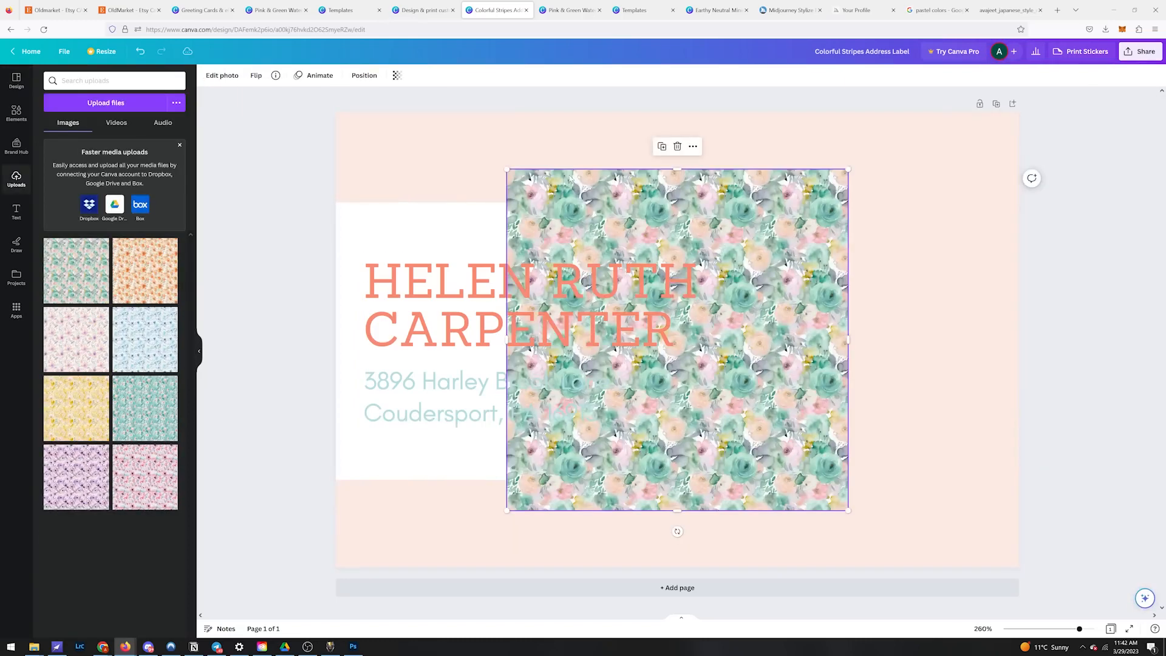
Enlarge the green rose pattern to cover the whole address label and send it to the back.
left_click_drag(507, 168, 336, 113)
left_click_drag(847, 310, 1019, 340)
left_click(365, 76)
left_click(127, 117)
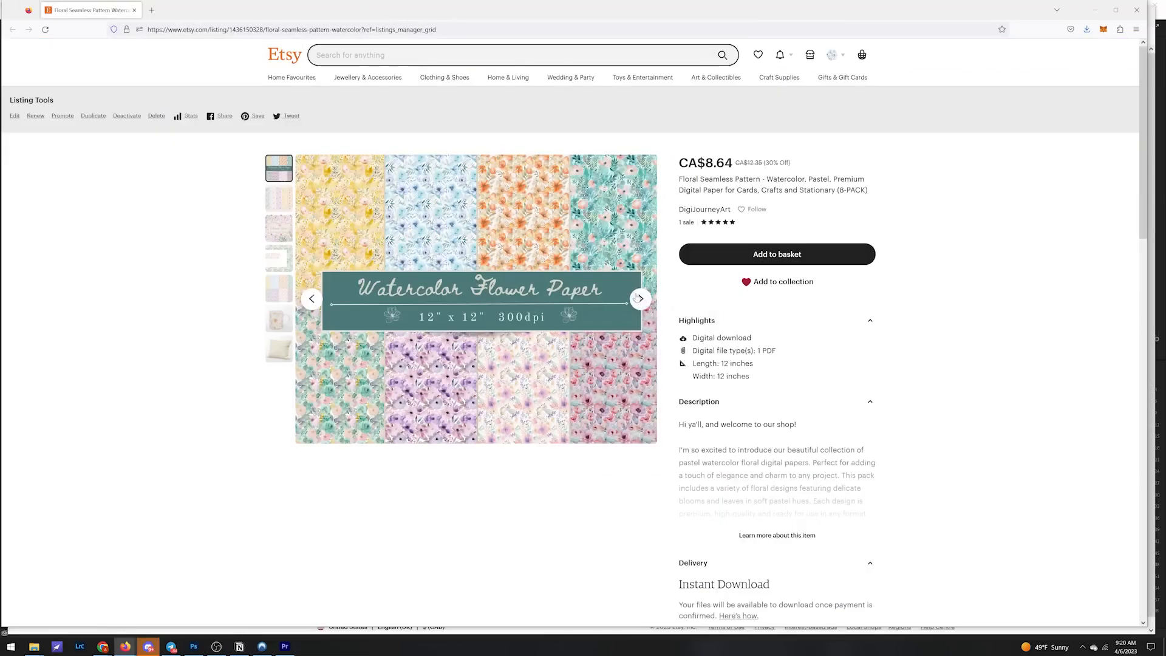
On Etsy, look through the product images of the floral seamless pattern listing.
left_click(639, 298)
left_click(640, 299)
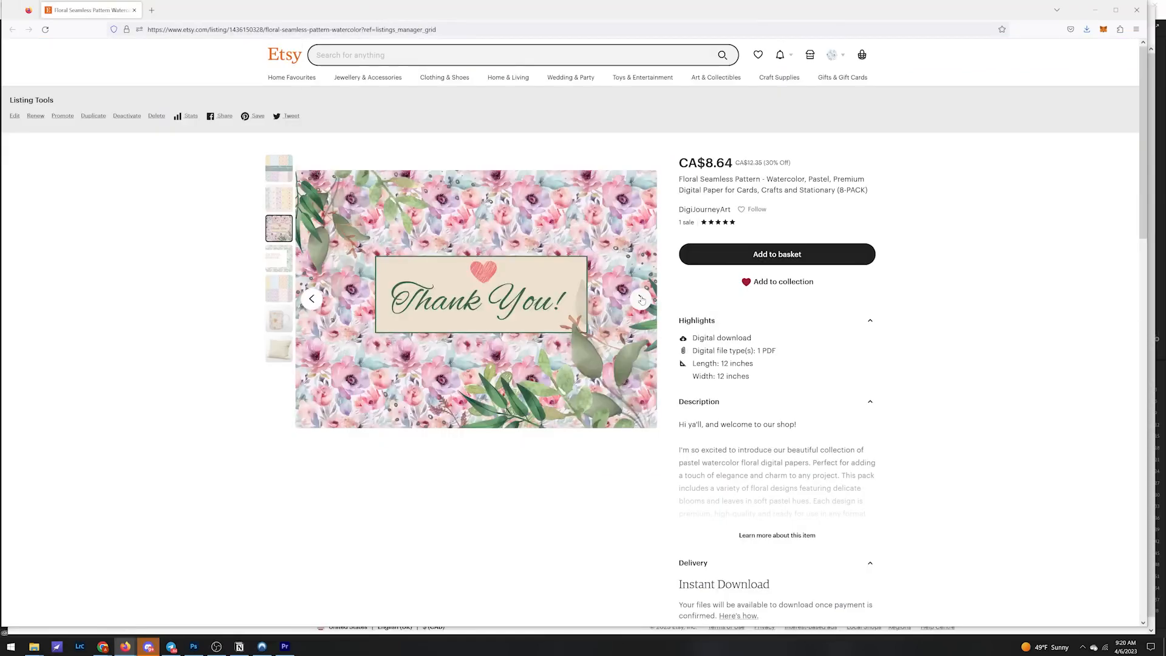
left_click(641, 300)
left_click(641, 298)
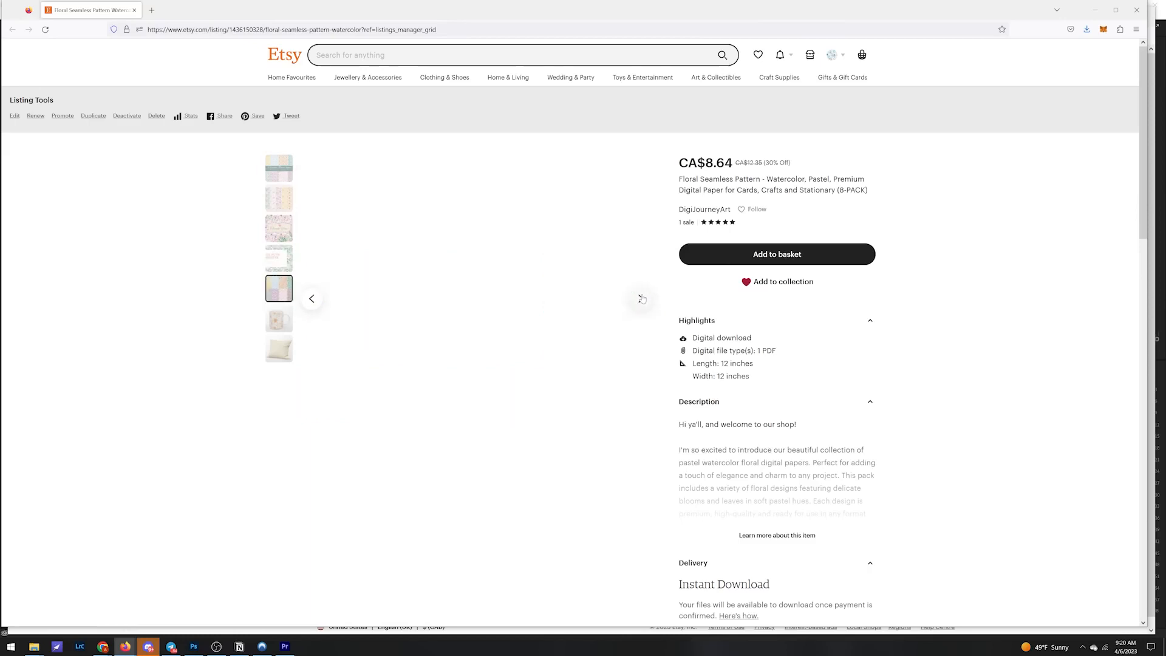
left_click(641, 299)
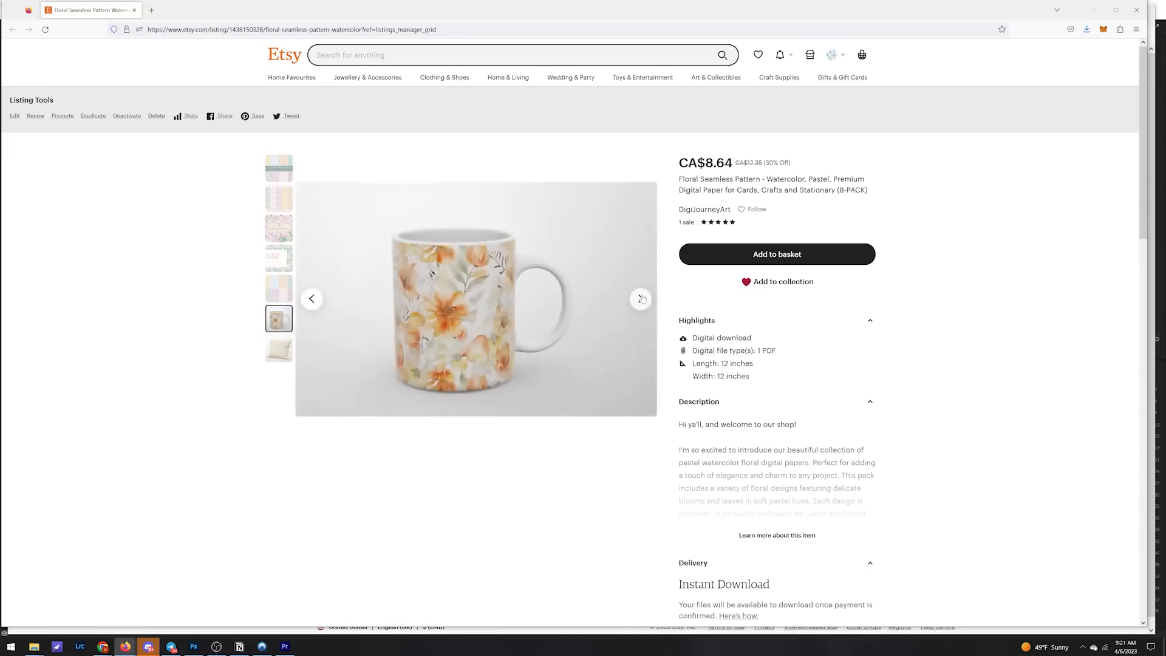
left_click(641, 299)
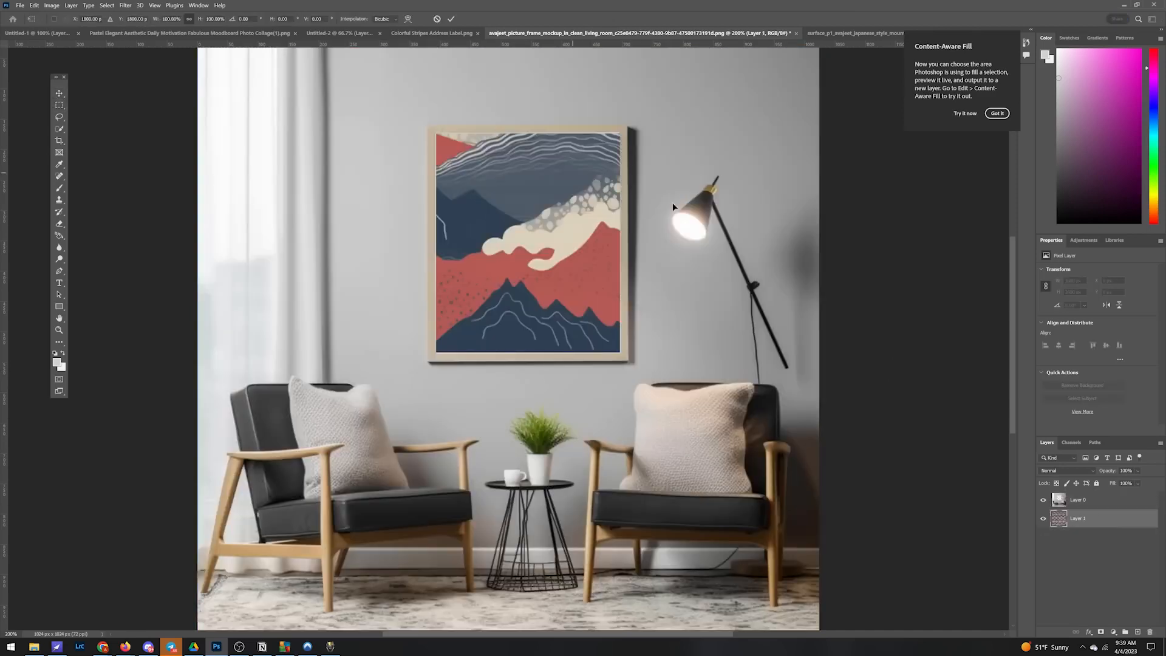
In Photoshop, scale down the pattern layer beneath the living room mockup to fit the picture frame and apply the transform.
key("ctrl+minus")
left_click_drag(976, 551, 571, 489)
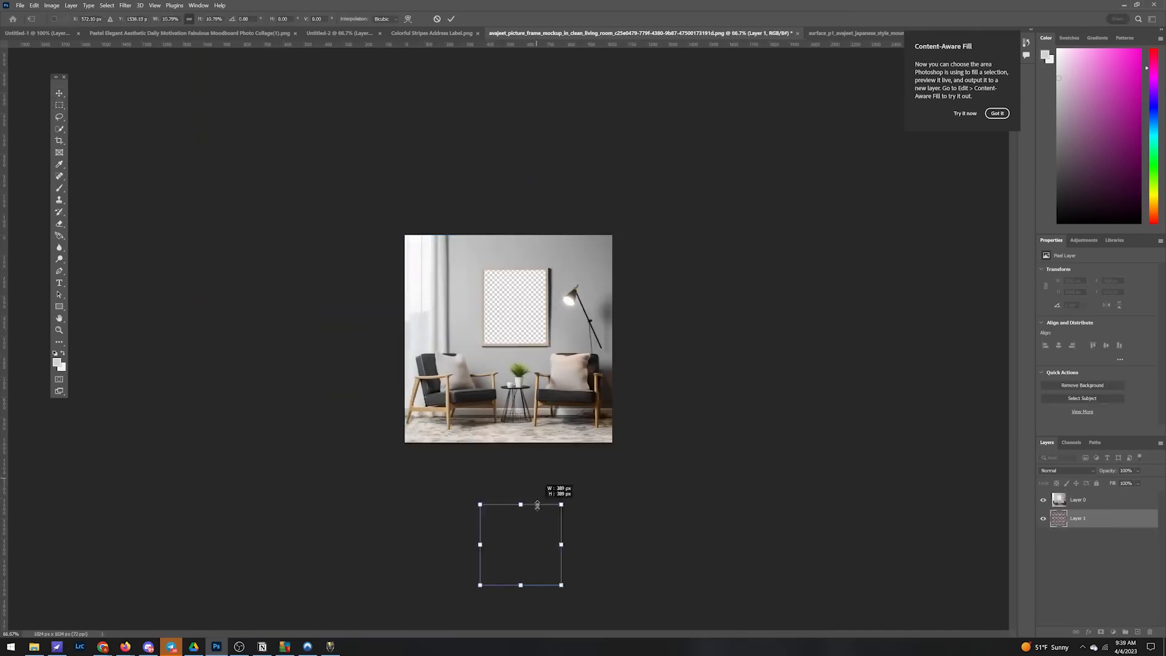
key("ctrl+plus")
key("ctrl+plus")
key("Return")
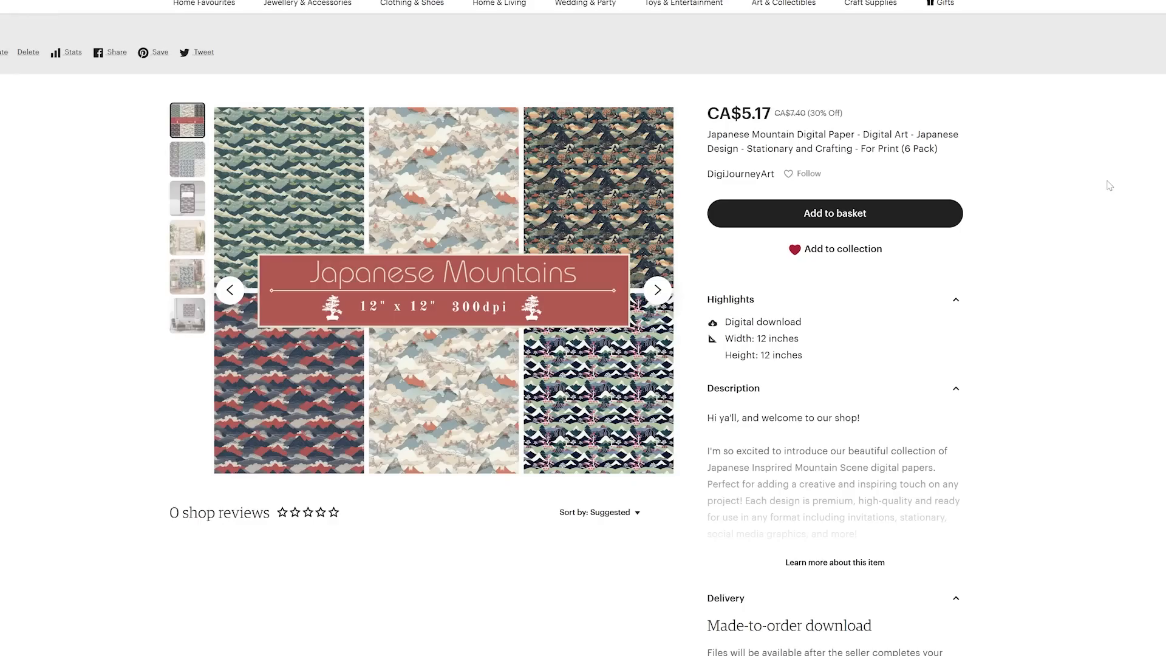
On Etsy, look through the product images of the Japanese Mountain digital paper listing.
left_click(655, 289)
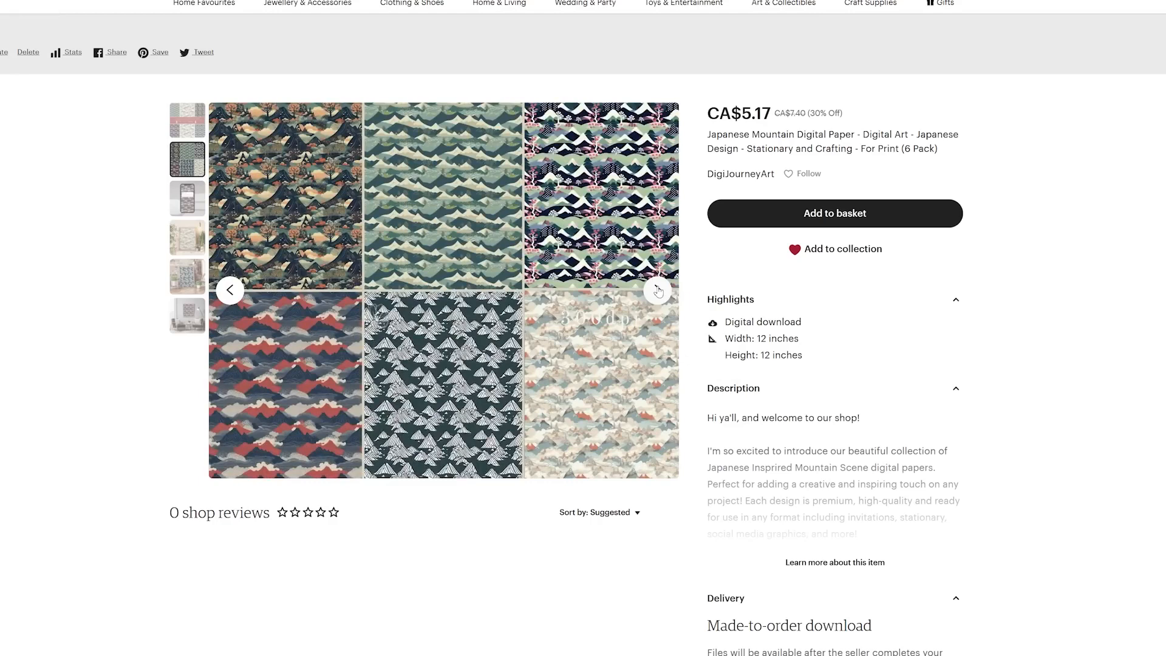
left_click(659, 291)
left_click(658, 292)
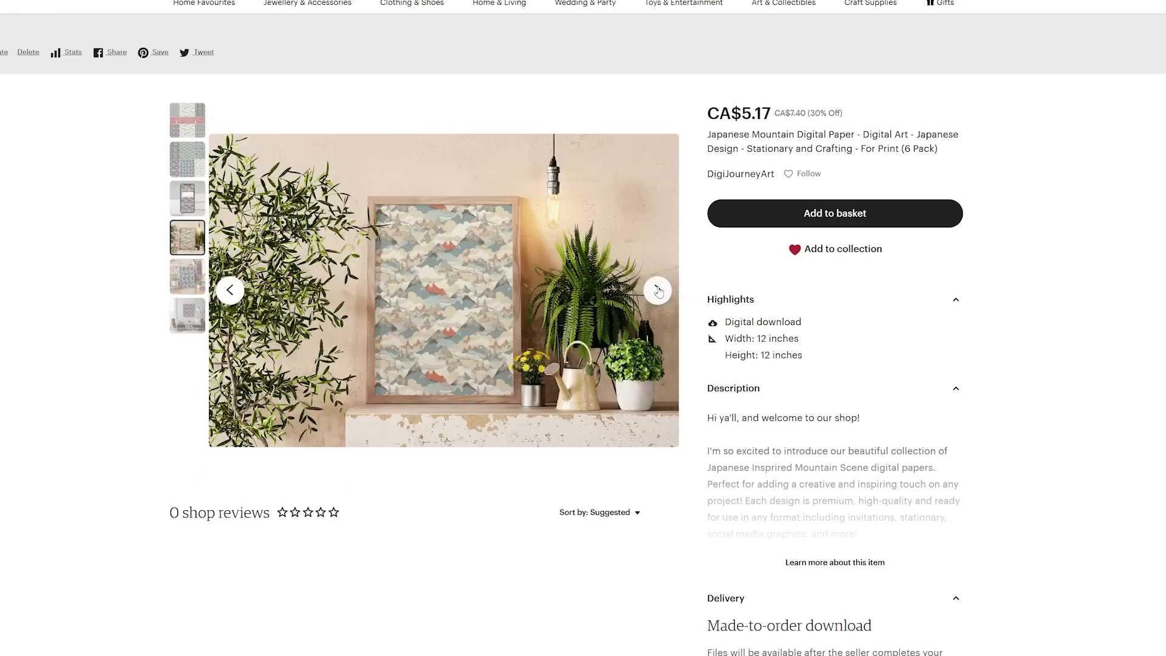
left_click(658, 291)
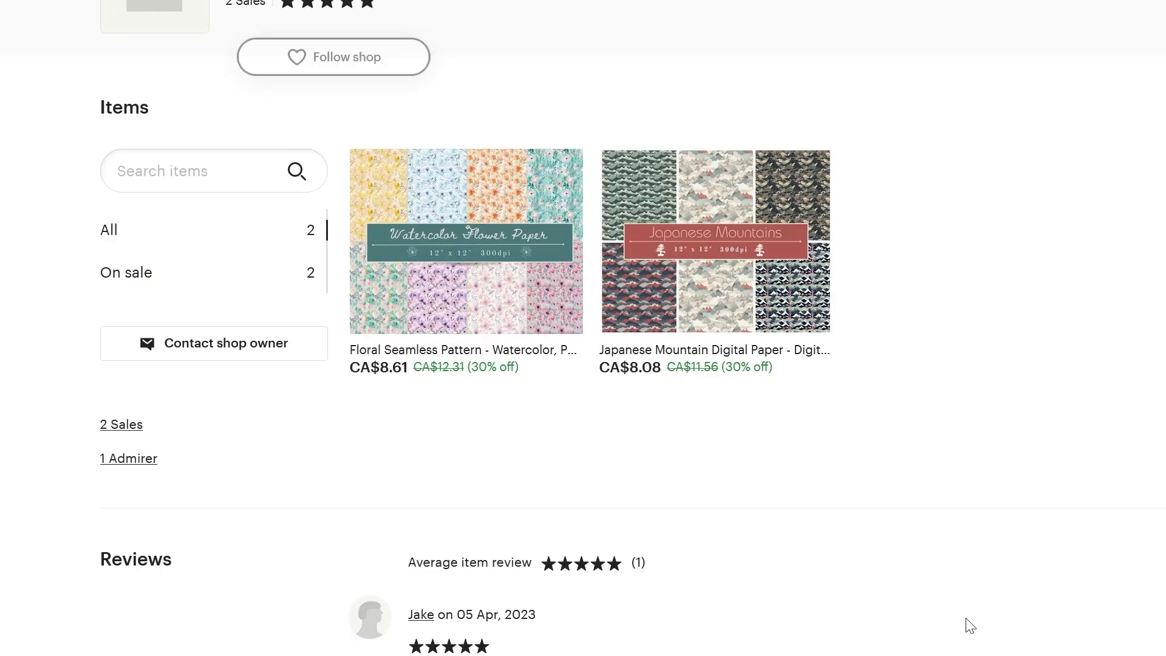